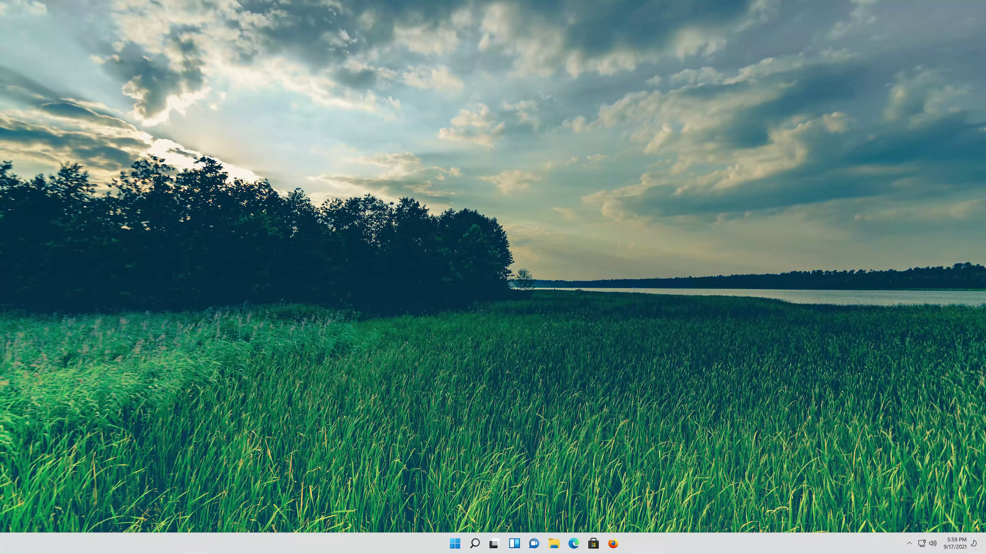
Launch Registry Editor by searching 'regedit' from Start and approve its UAC prompt
key("super")
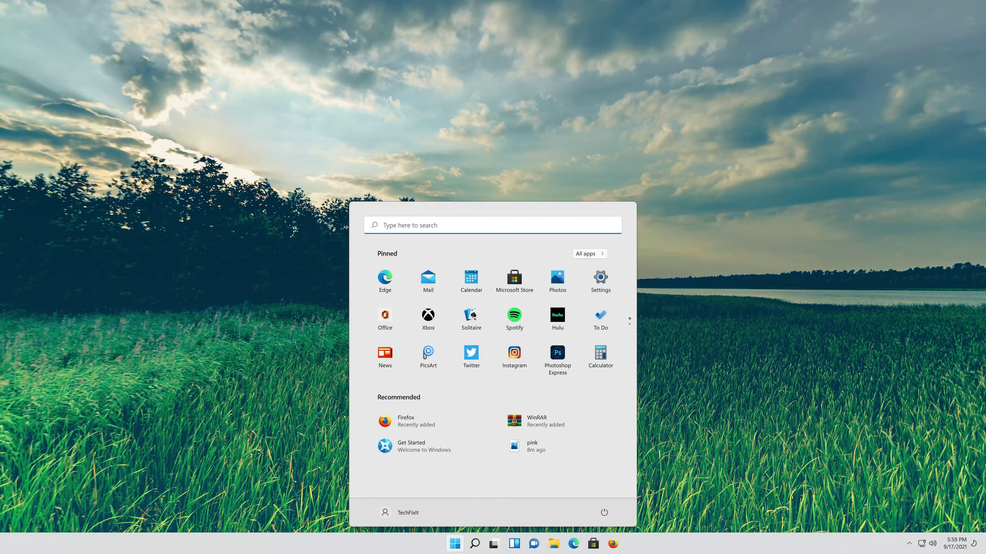
type("regedit")
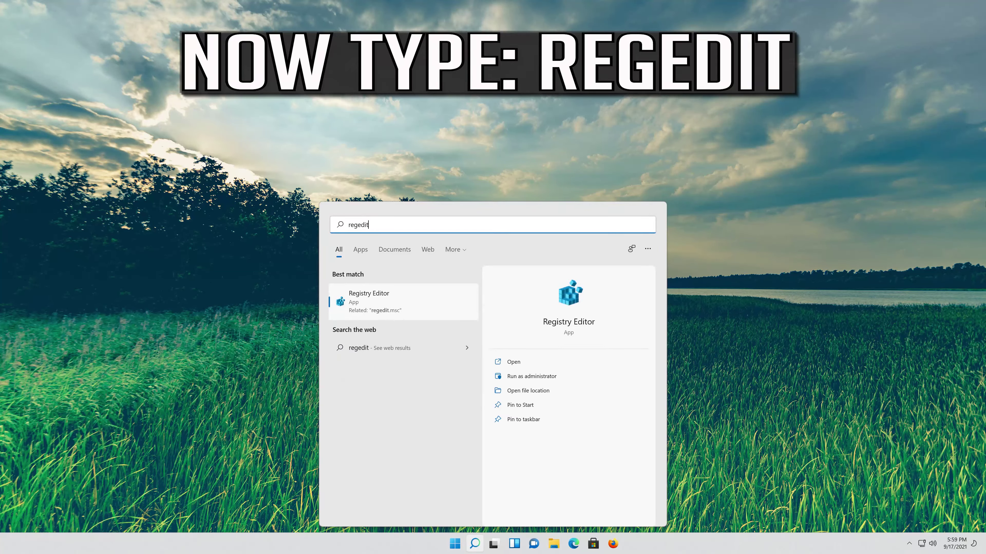
key("Return")
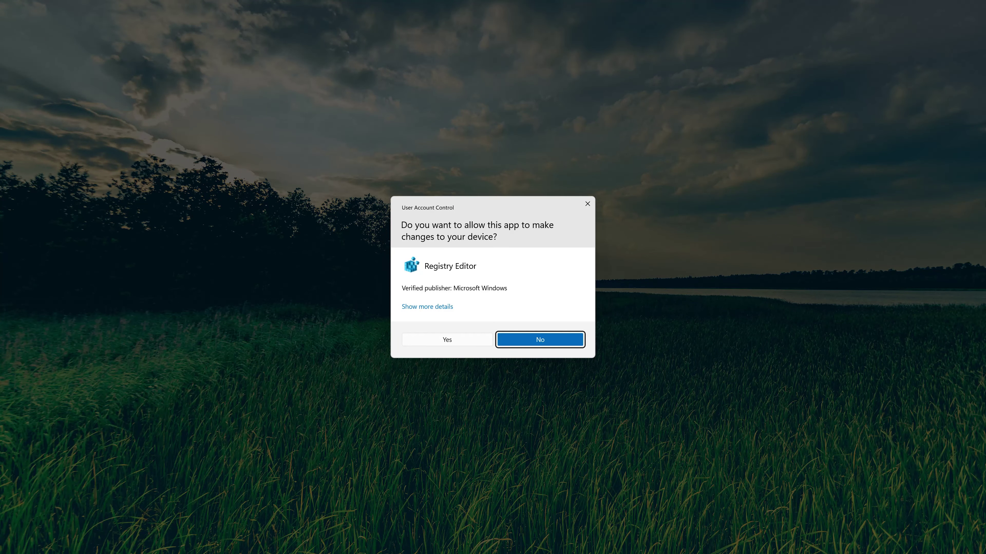
key("Left")
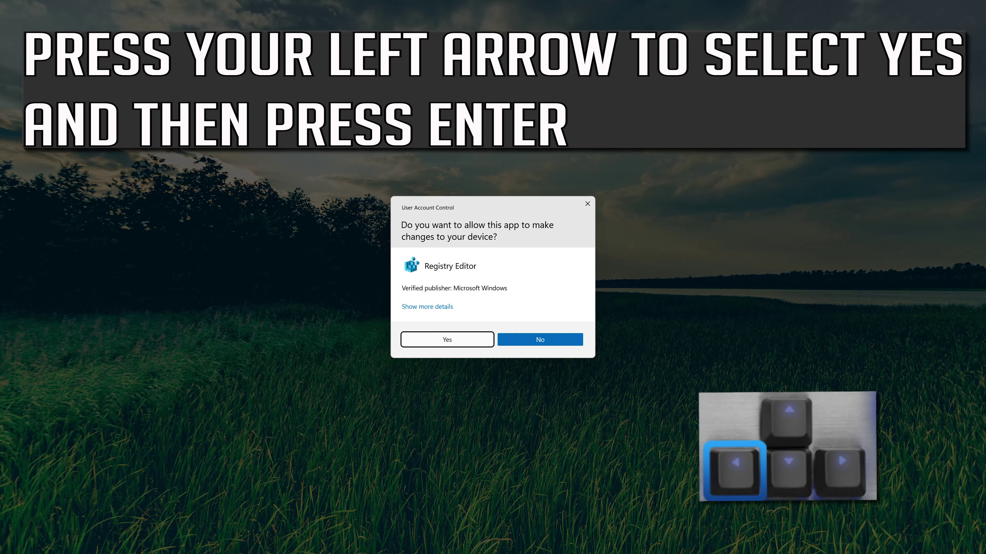
key("Return")
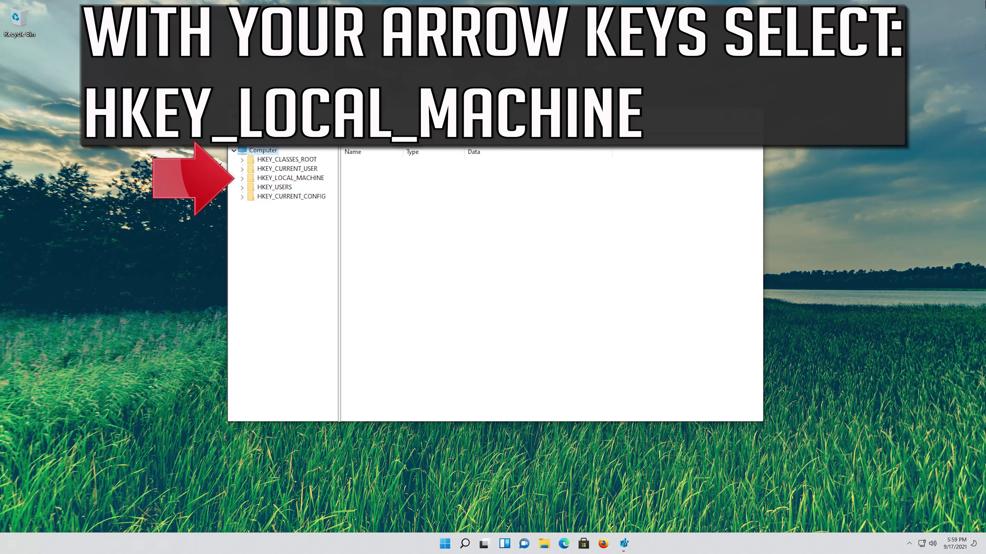
Expand HKEY_LOCAL_MACHINE and SOFTWARE in the registry tree, stopping on the Microsoft key
key("Down")
key("Down")
key("Down")
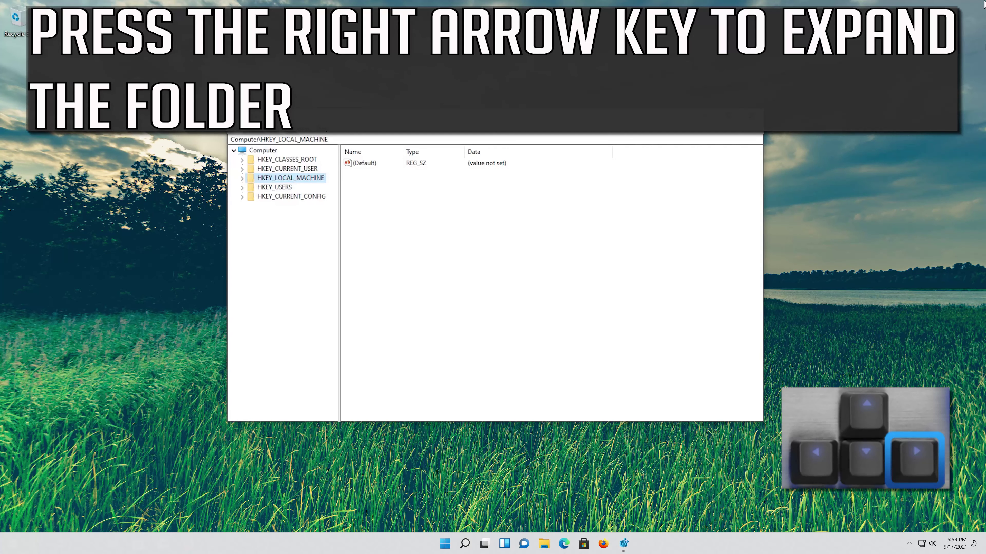
key("Right")
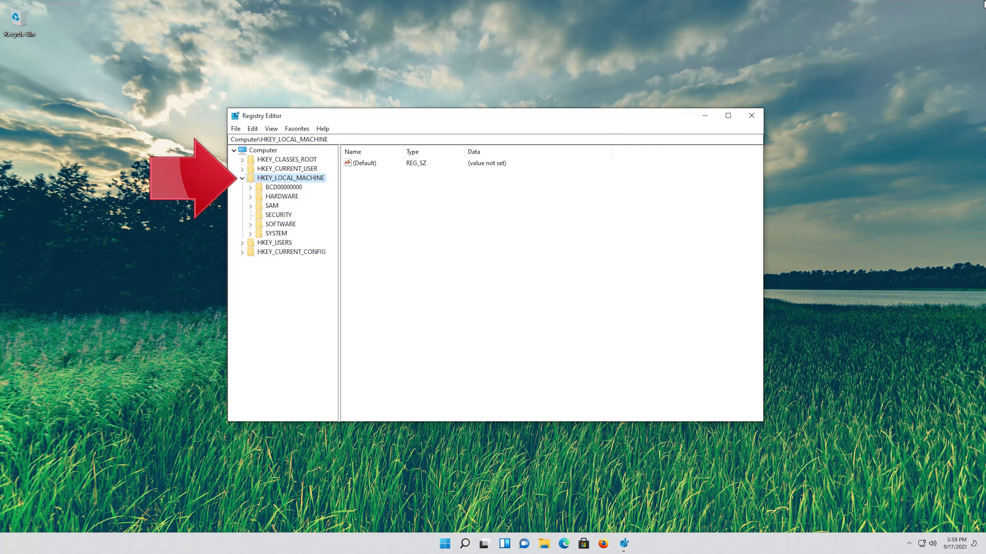
key("Down")
key("Down")
key("Down")
key("Down")
key("Down")
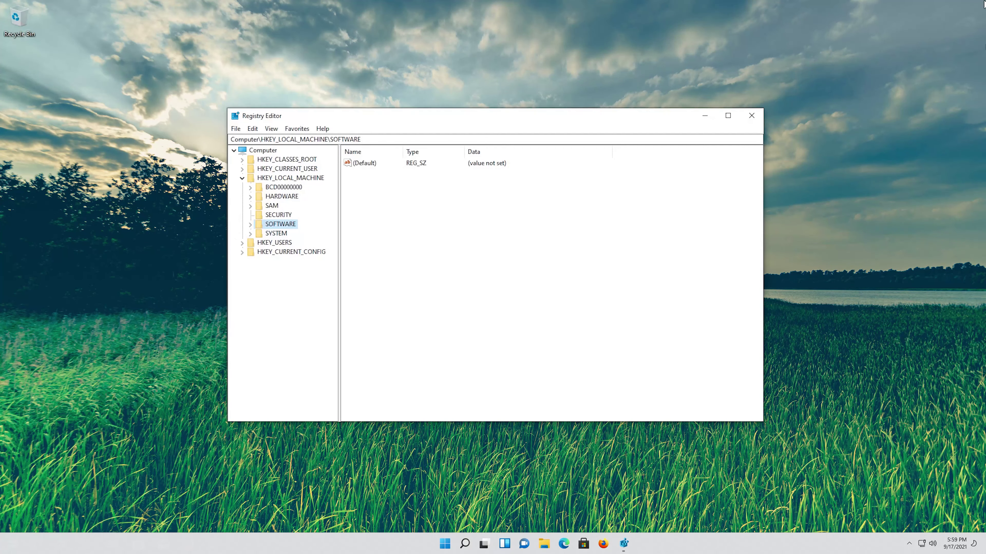
key("Right")
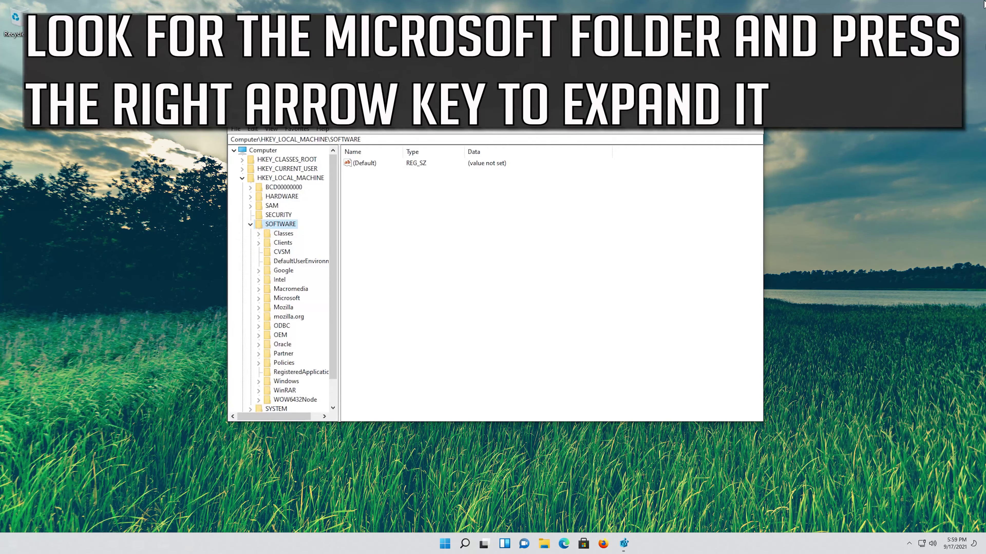
key("Down")
key("Down")
key("Down")
key("Down")
key("Down")
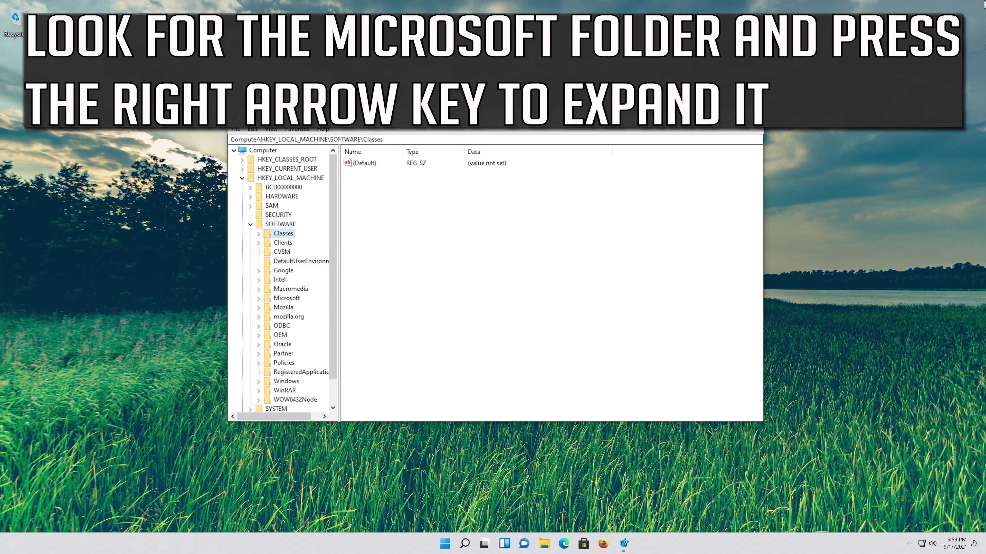
key("Down")
key("Down")
key("Down")
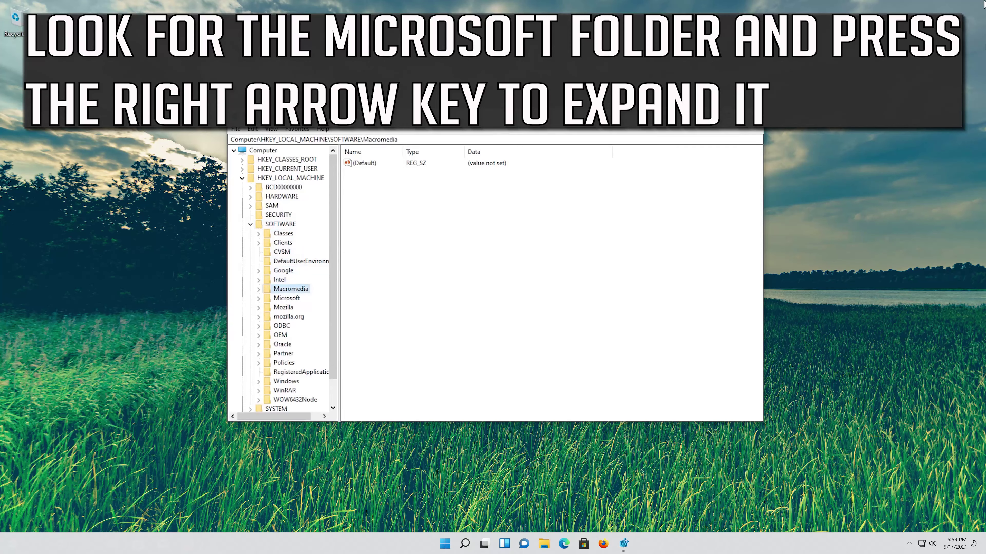
Expand the Microsoft key and move down to its Windows subkey
key("Right")
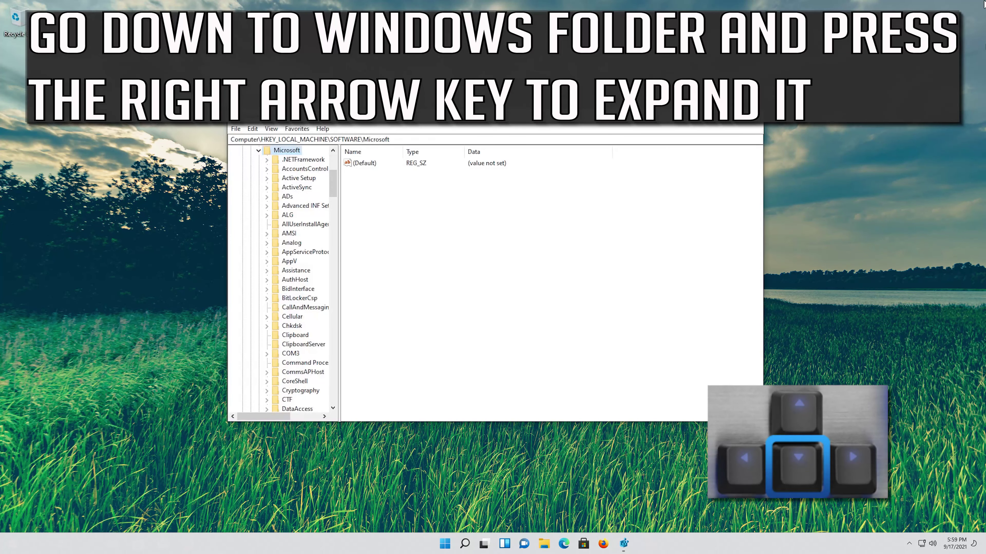
key("Down")
key("Down")
key("Down")
key("Down")
key("Down")
key("Down")
key("Down")
key("Down")
key("Down")
key("Down")
key("Down")
key("Down")
key("Down")
key("Down")
key("Down")
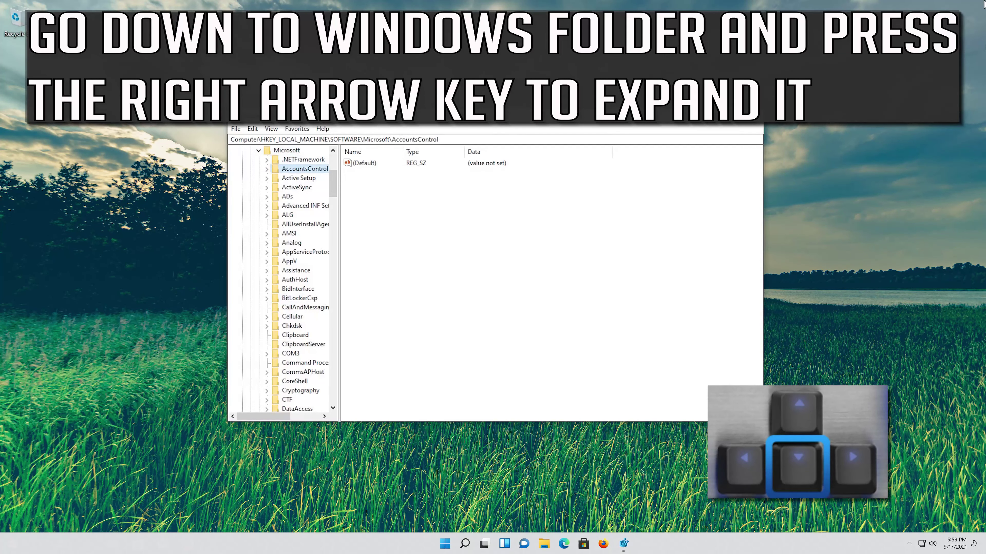
key("Down")
key("Down")
key("Down")
key("Down")
key("Down")
key("Down")
key("Down")
key("Down")
key("Down")
key("Down")
key("Down")
key("Down")
key("Down")
key("Down")
key("Down")
key("Down")
key("Down")
key("Down")
key("Down")
key("Down")
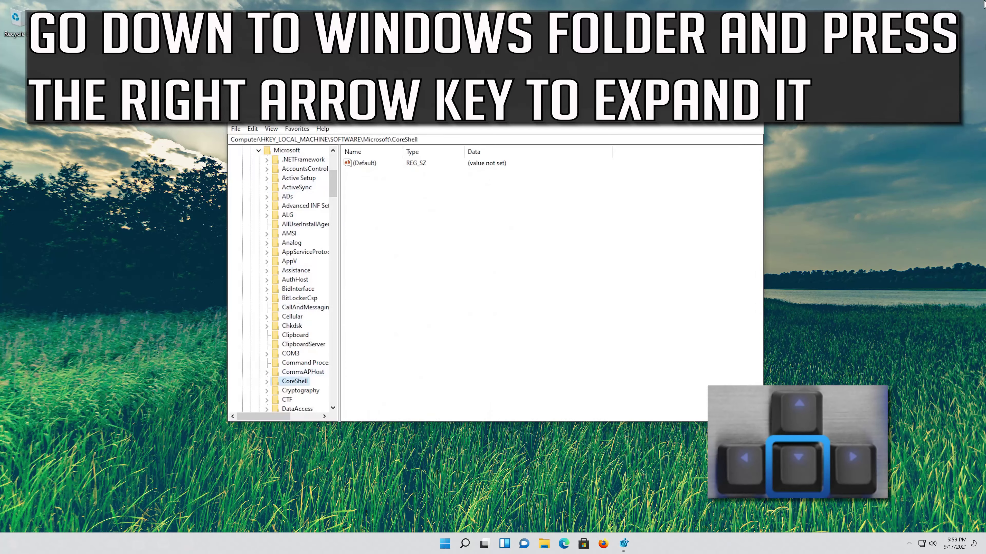
key("Down")
key("Down")
key("Down")
key("Down")
key("Down")
key("Down")
key("Down")
key("Down")
key("Down")
key("Down")
key("Down")
key("Down")
key("Down")
key("Down")
key("Down")
key("Down")
key("Down")
key("Down")
key("Down")
key("Down")
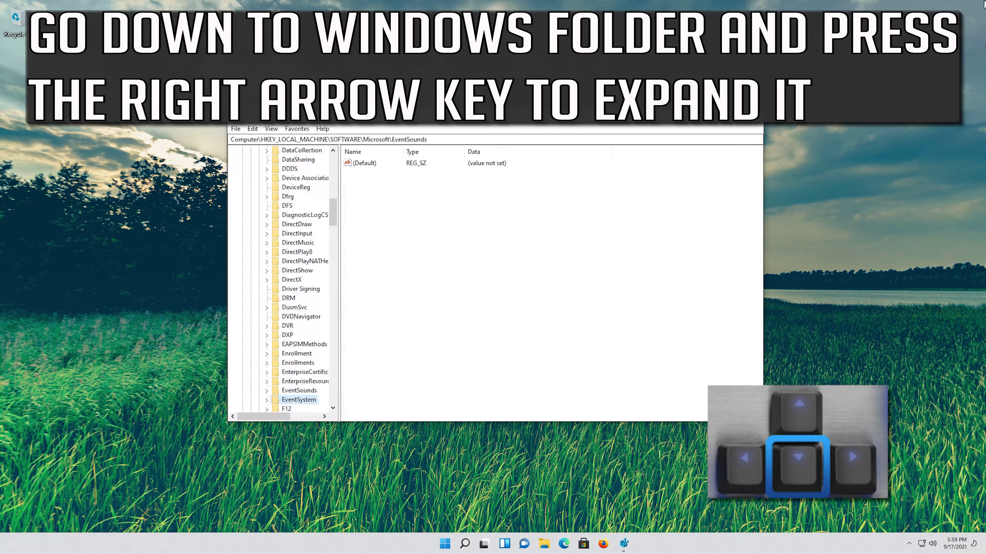
key("Down")
key("Down")
key("Down")
key("Down")
key("Down")
key("Down")
key("Down")
key("Down")
key("Down")
key("Down")
key("Down")
key("Down")
key("Down")
key("Down")
key("Down")
key("Down")
key("Down")
key("Down")
key("Down")
key("Down")
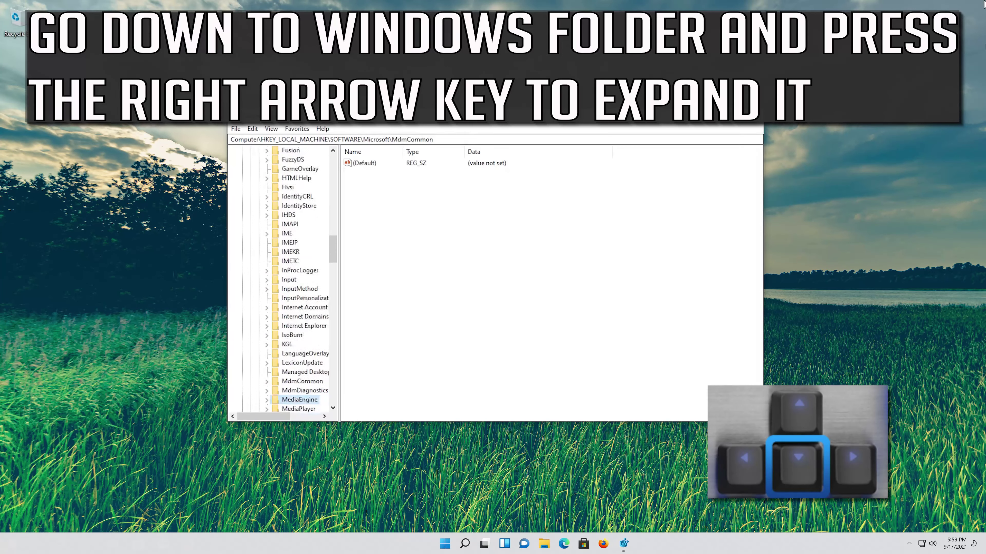
key("Down")
key("Down")
key("Down")
key("Down")
key("Down")
key("Down")
key("Down")
key("Down")
key("Down")
key("Down")
key("Down")
key("Down")
key("Down")
key("Down")
key("Down")
key("Down")
key("Down")
key("Down")
key("Down")
key("Down")
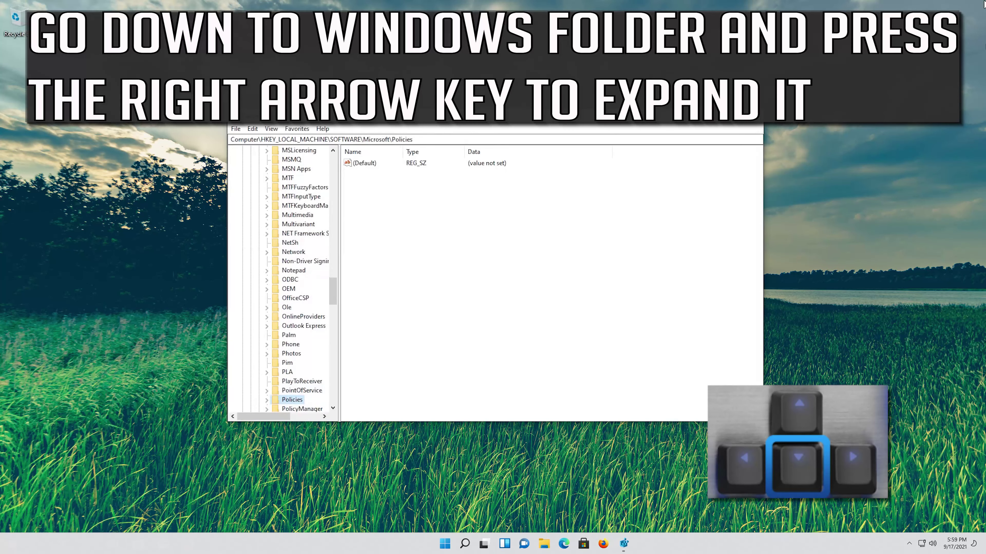
key("Down")
key("Down")
key("Down")
key("Down")
key("Down")
key("Down")
key("Down")
key("Down")
key("Down")
key("Down")
key("Down")
key("Down")
key("Down")
key("Down")
key("Down")
key("Down")
key("Down")
key("Down")
key("Down")
key("Down")
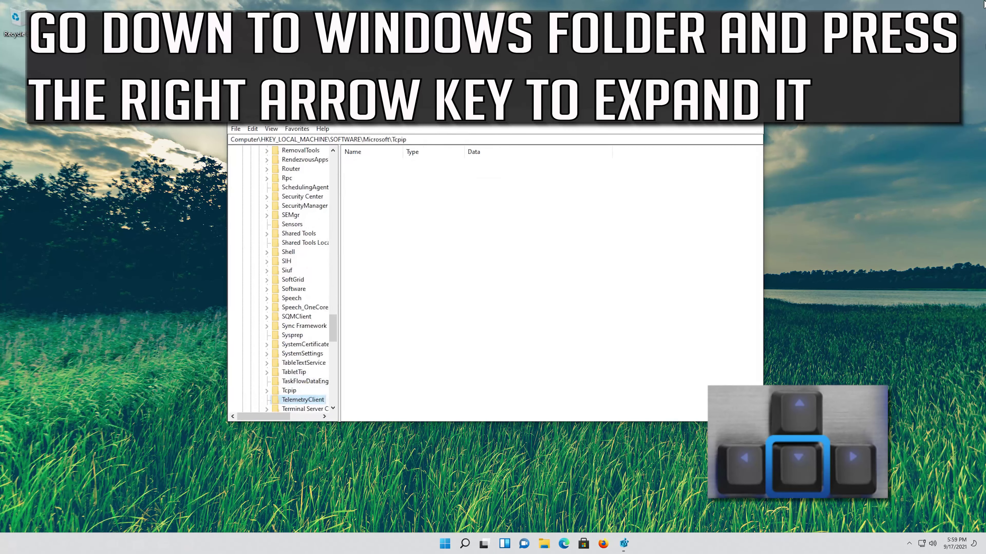
key("Down")
key("Down")
key("Down")
key("Down")
key("Down")
key("Down")
key("Down")
key("Down")
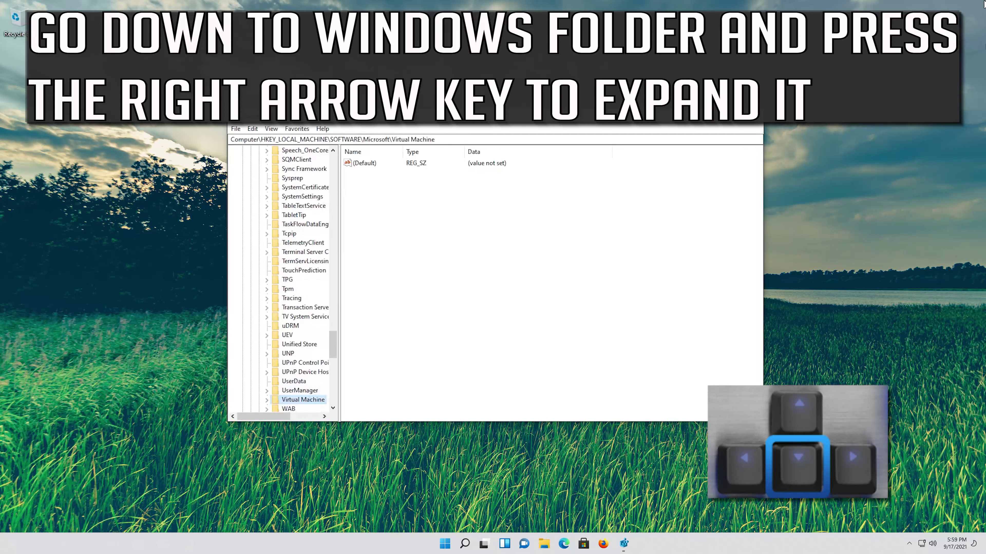
key("Up")
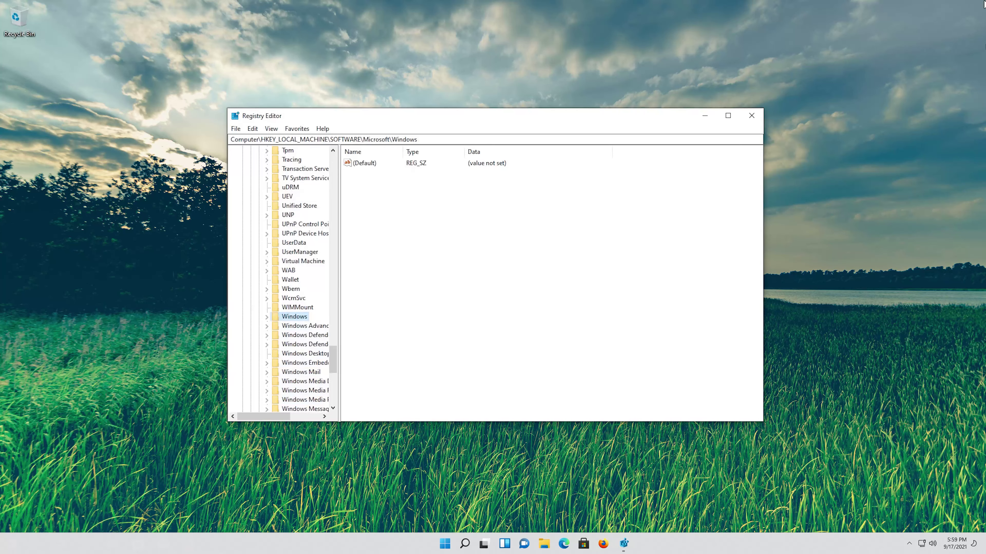
Expand Windows and its CurrentVersion subkey
key("Right")
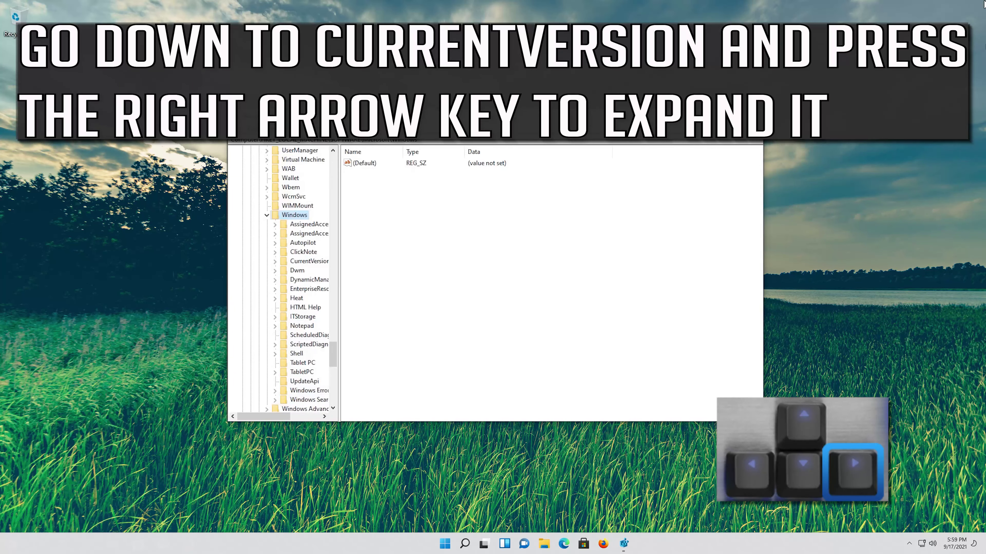
key("Down")
key("Down")
key("Down")
key("Down")
key("Down")
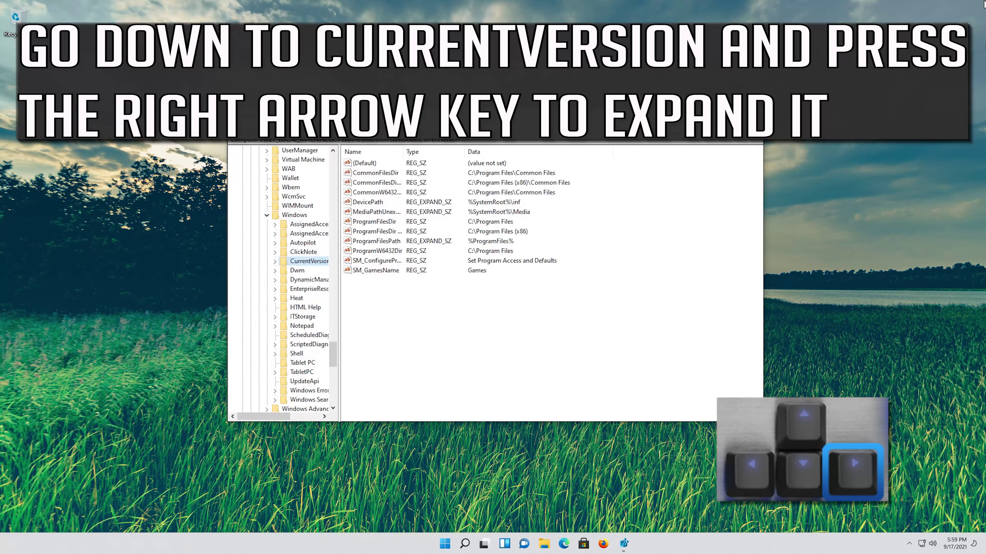
key("Right")
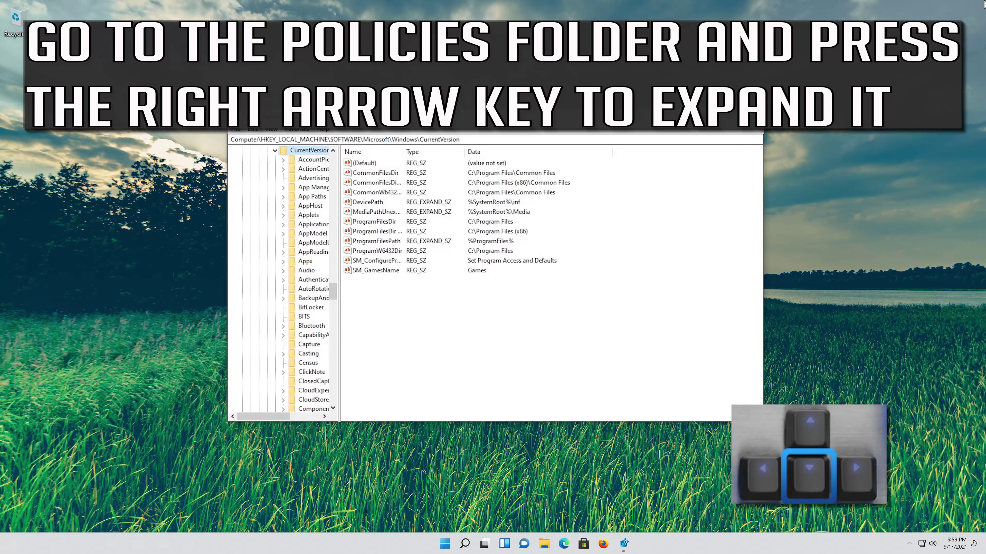
Expand CurrentVersion\Policies and select its System subkey
key("Down")
key("Down")
key("Down")
key("Down")
key("Down")
key("Down")
key("Down")
key("Down")
key("Down")
key("Down")
key("Down")
key("Down")
key("Down")
key("Down")
key("Down")
key("Down")
key("Down")
key("Down")
key("Down")
key("Down")
key("Down")
key("Down")
key("Down")
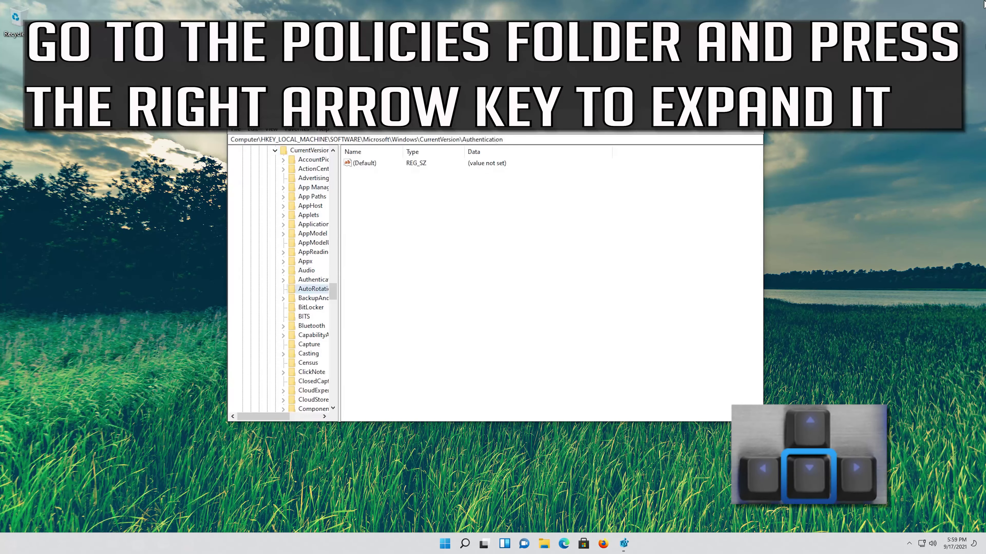
key("Down")
key("Down")
key("Down")
key("Down")
key("Down")
key("Down")
key("Down")
key("Down")
key("Down")
key("Down")
key("Down")
key("Down")
key("Down")
key("Down")
key("Down")
key("Down")
key("Down")
key("Down")
key("Down")
key("Down")
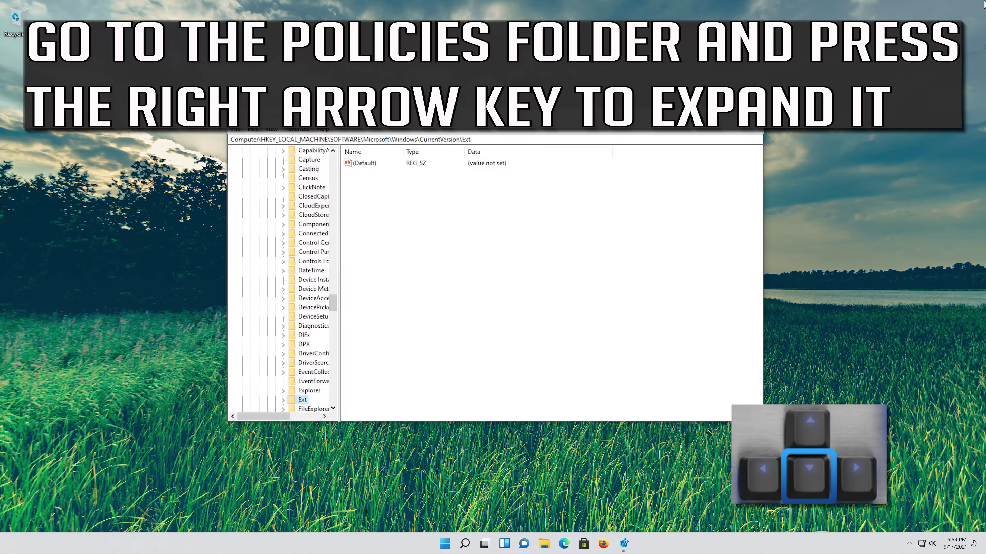
key("Down")
key("Down")
key("Down")
key("Down")
key("Down")
key("Down")
key("Down")
key("Down")
key("Down")
key("Down")
key("Down")
key("Down")
key("Down")
key("Down")
key("Down")
key("Down")
key("Down")
key("Down")
key("Down")
key("Down")
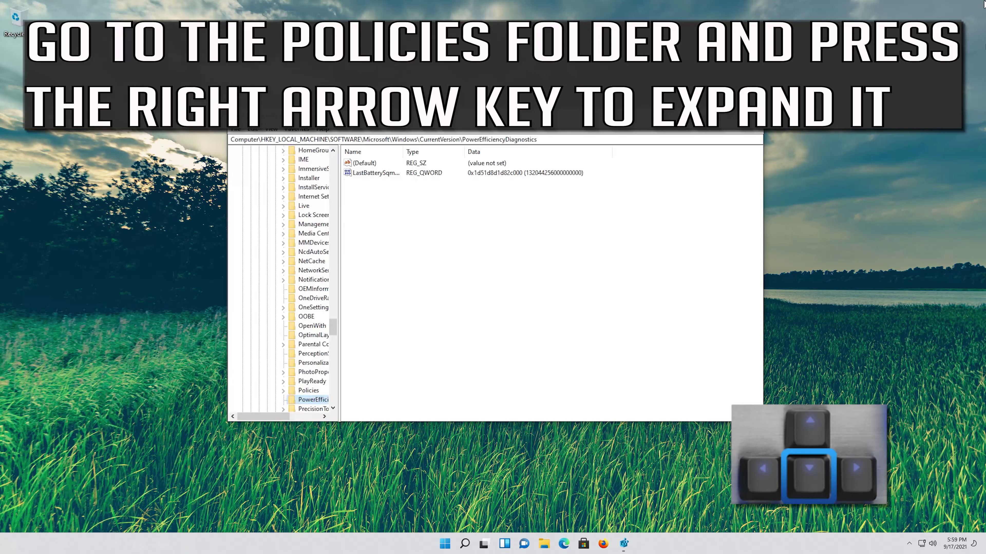
key("Down")
key("Down")
key("Down")
key("Down")
key("Down")
key("Down")
key("Down")
key("Down")
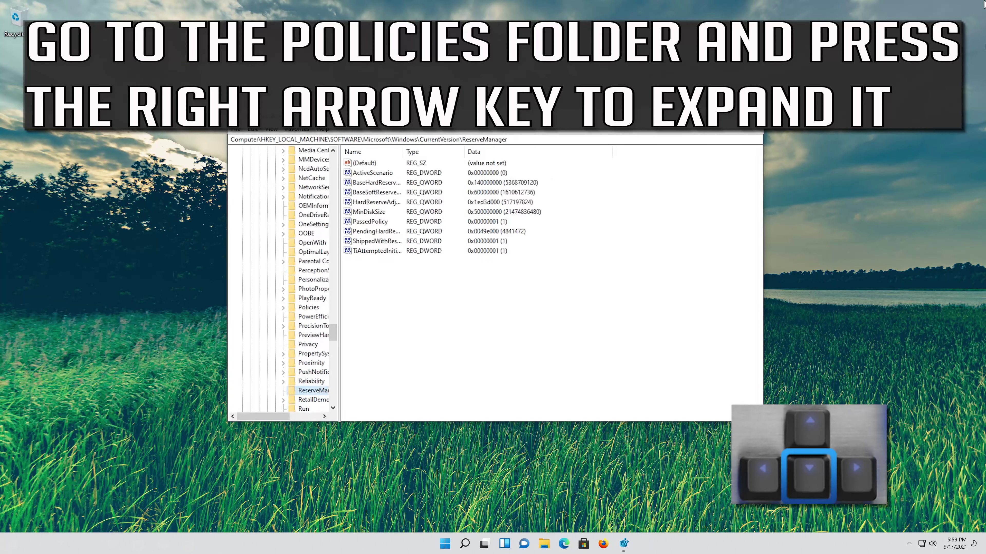
key("Up")
key("Up")
key("Up")
key("Up")
key("Up")
key("Up")
key("Up")
key("Up")
key("Up")
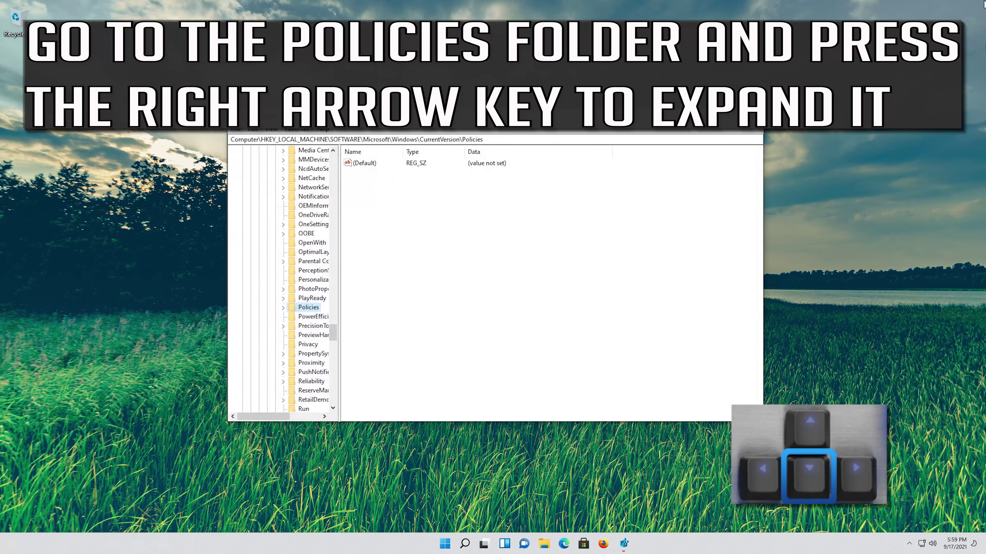
key("Right")
key("Tab")
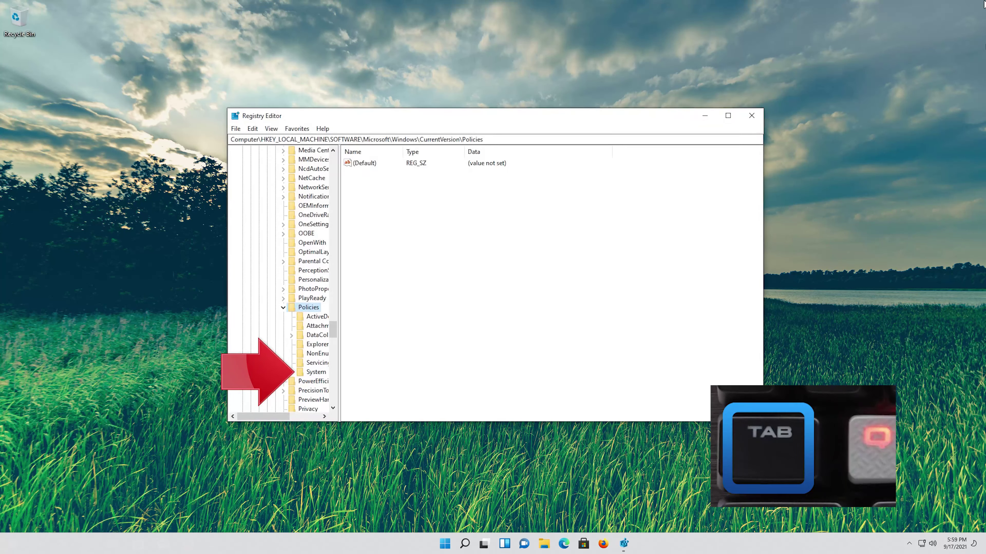
key("Down")
key("Down")
key("Down")
key("Down")
key("Down")
key("Down")
key("Down")
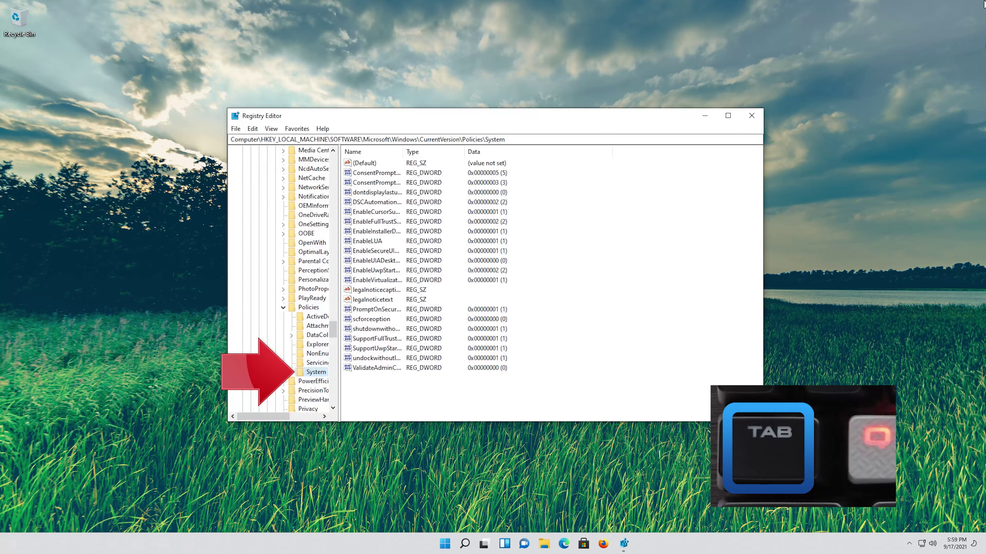
Change the EnableCursorSuppression value data from 1 to 0
key("Tab")
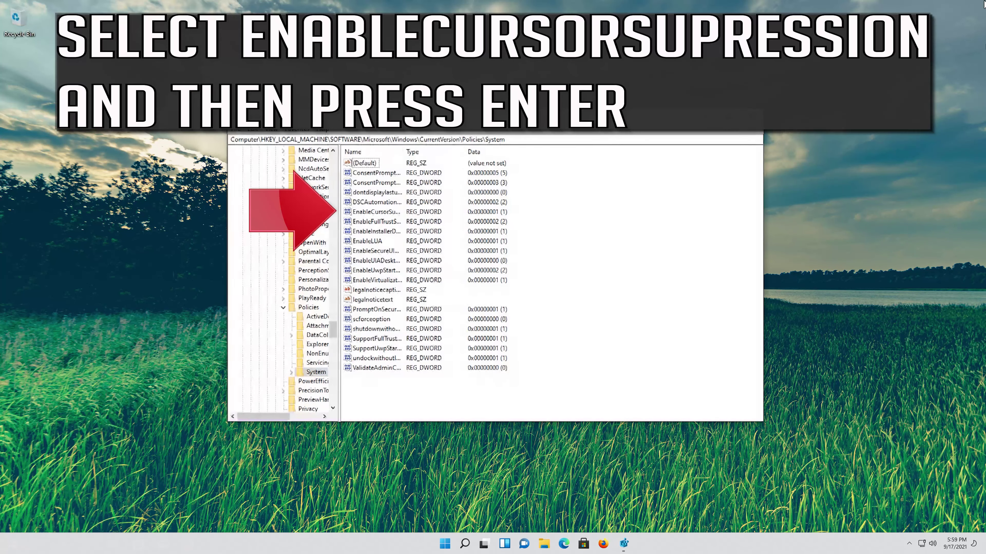
key("Down")
key("Down")
key("Down")
key("Down")
key("Down")
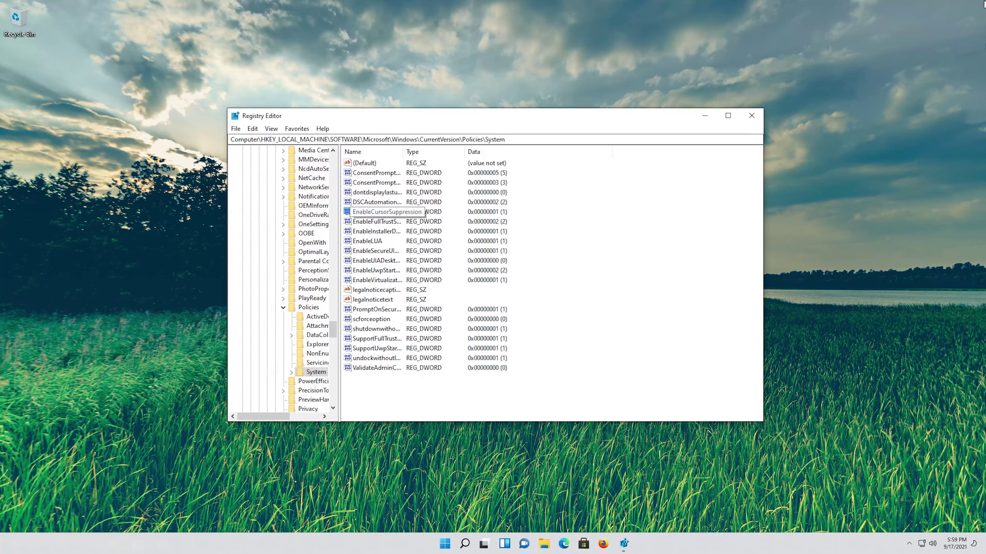
key("Return")
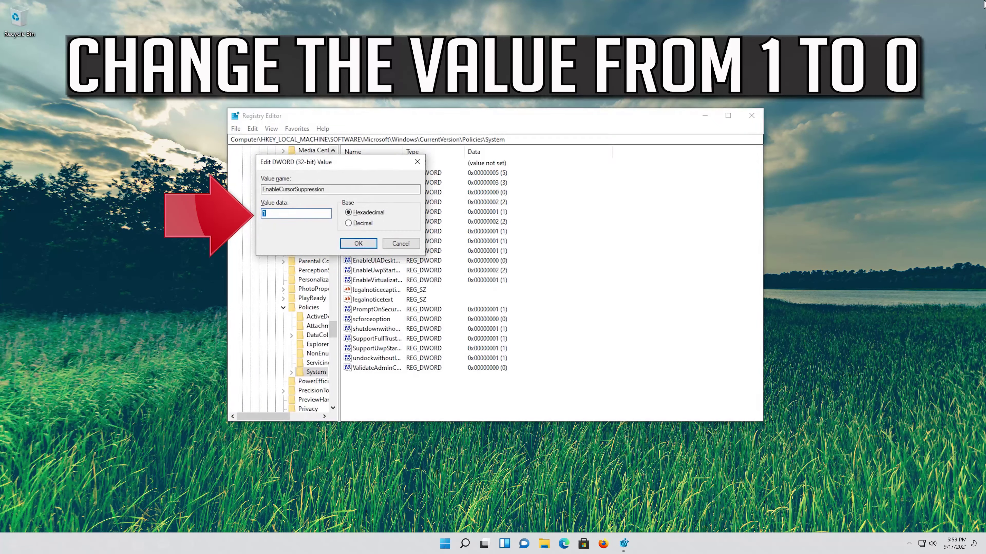
type("0")
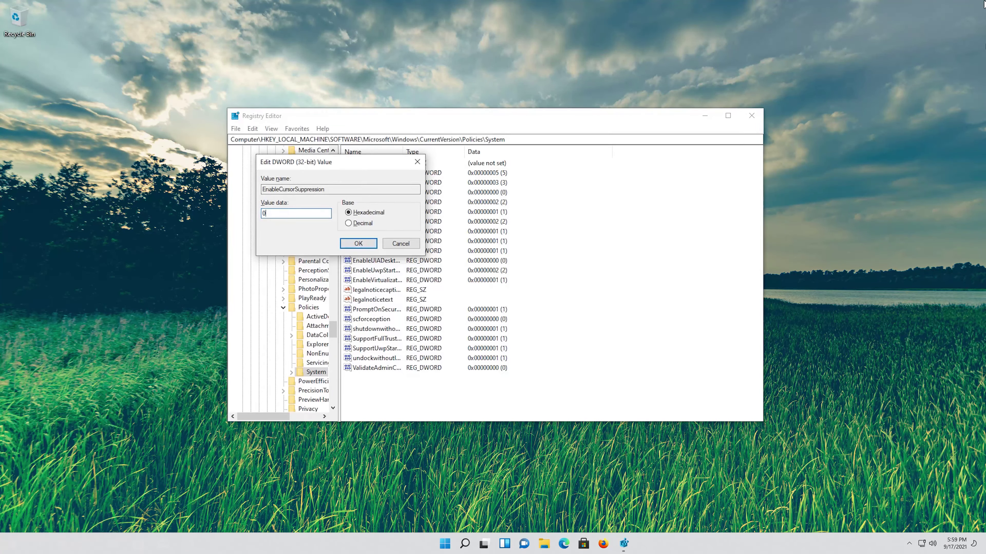
key("Return")
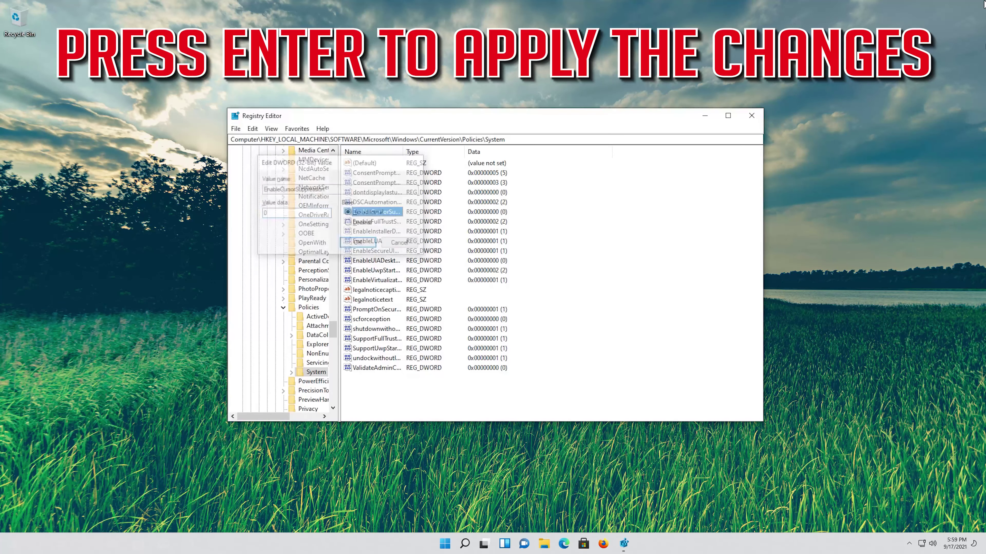
key("ctrl+alt+Delete")
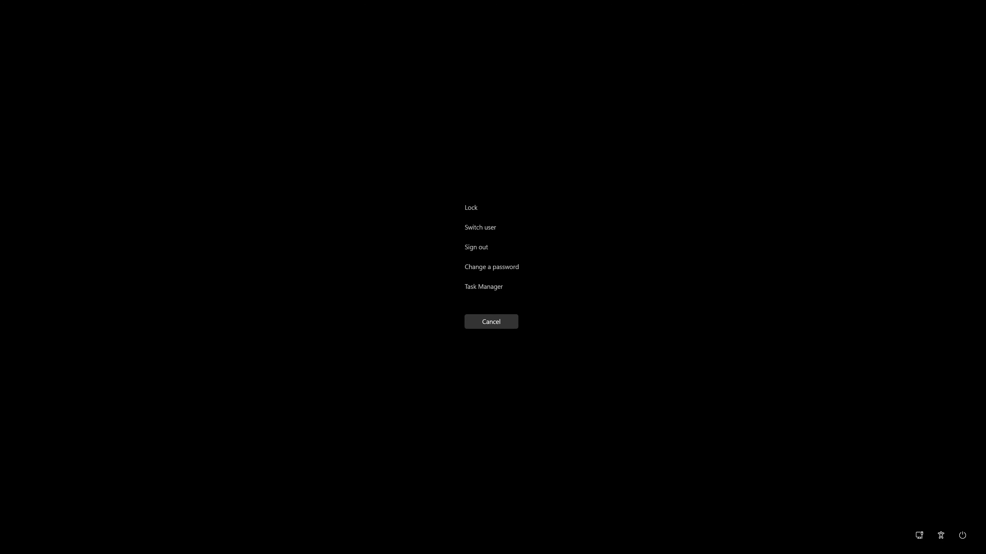
Restart the PC from the Windows security screen's power options
key("Tab")
key("Tab")
key("Tab")
key("Tab")
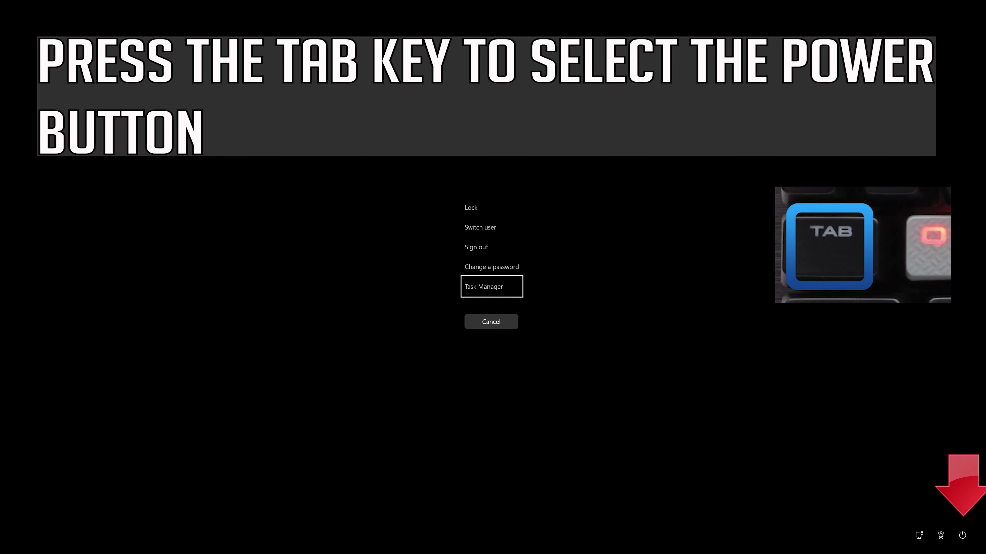
key("Tab")
key("Tab")
key("Tab")
key("Tab")
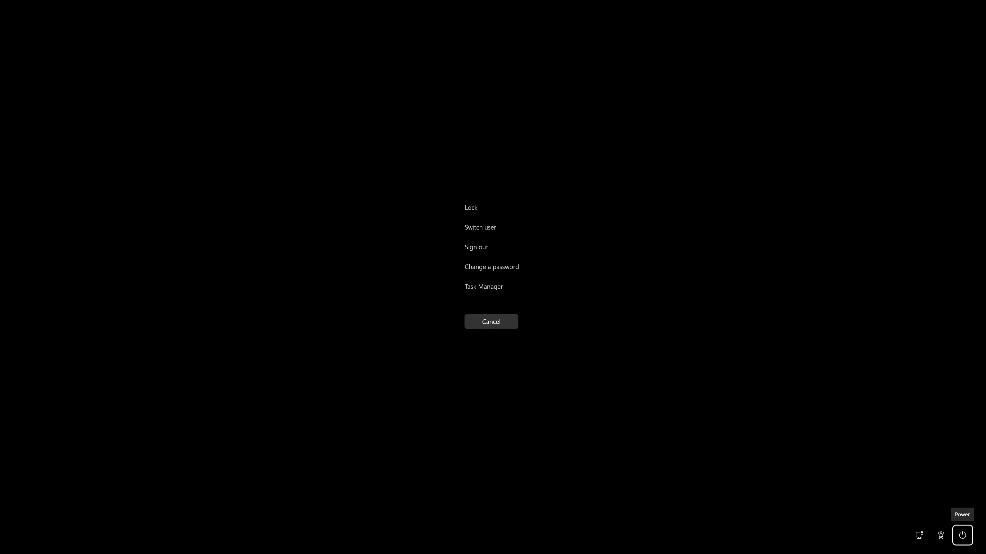
key("Return")
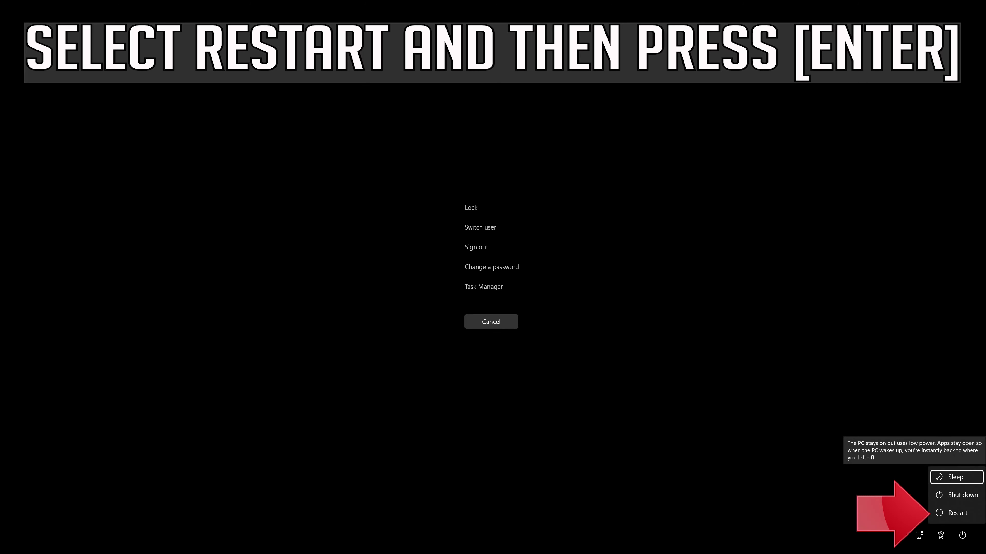
key("Down")
key("Down")
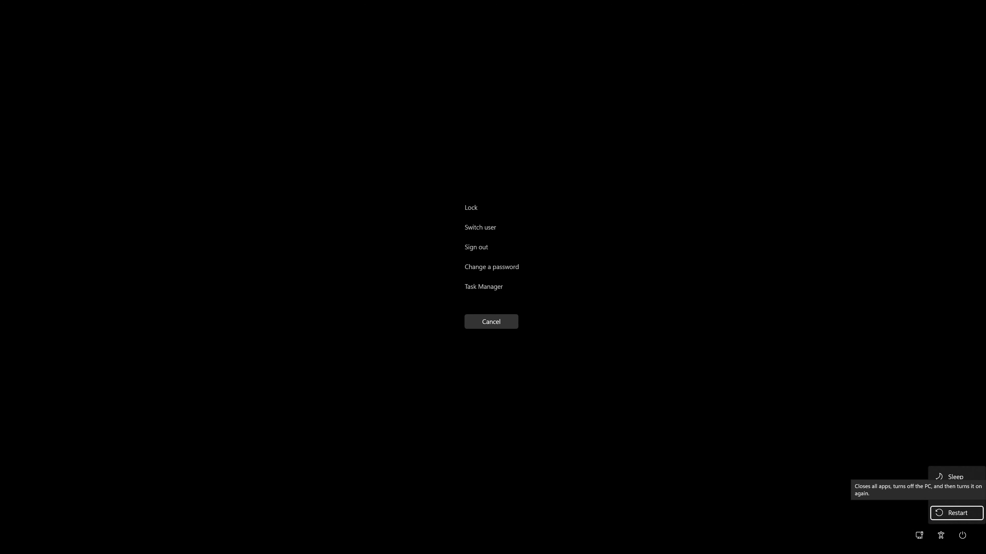
key("Return")
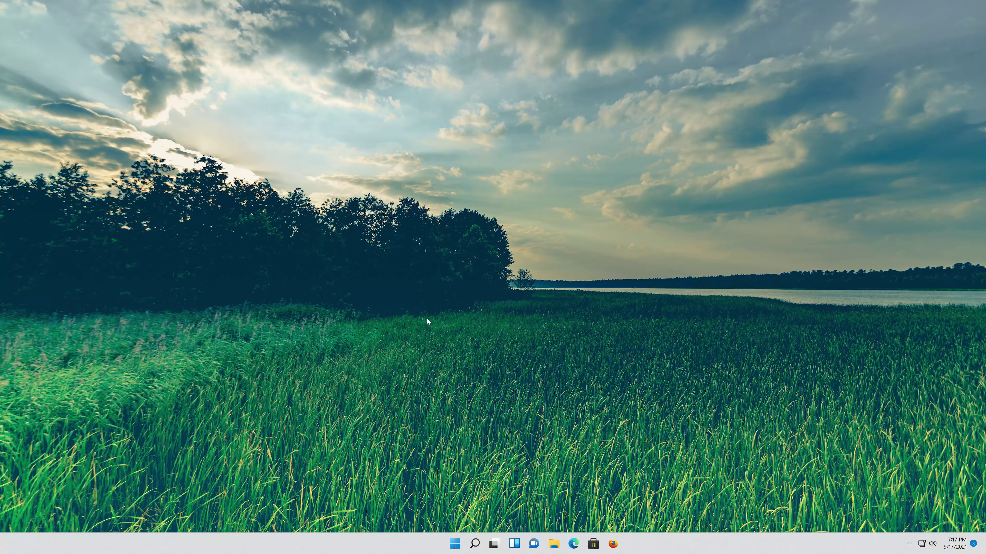
Open Command Prompt from Start and run devmgmt.msc to launch Device Manager
left_click_drag(395, 227, 414, 394)
key("super")
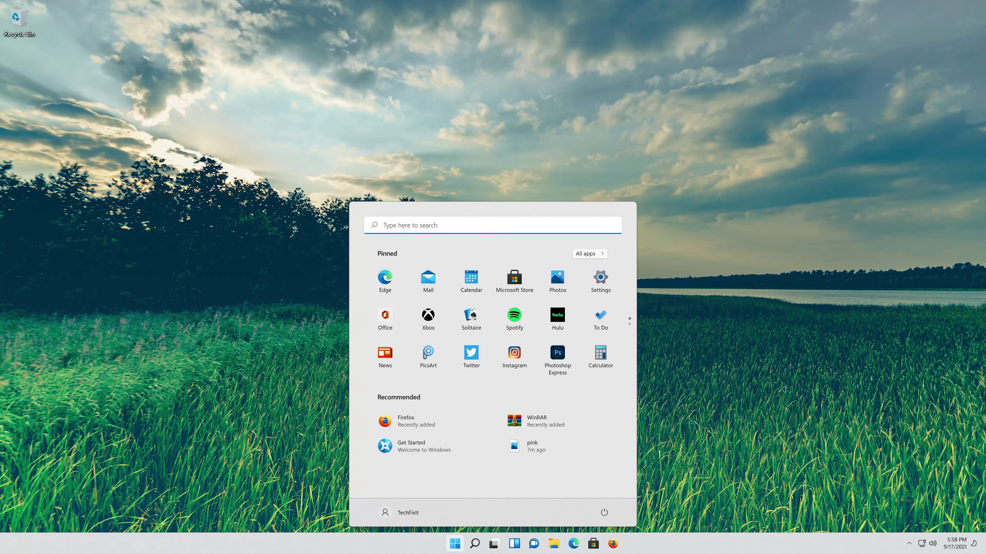
type("cmd")
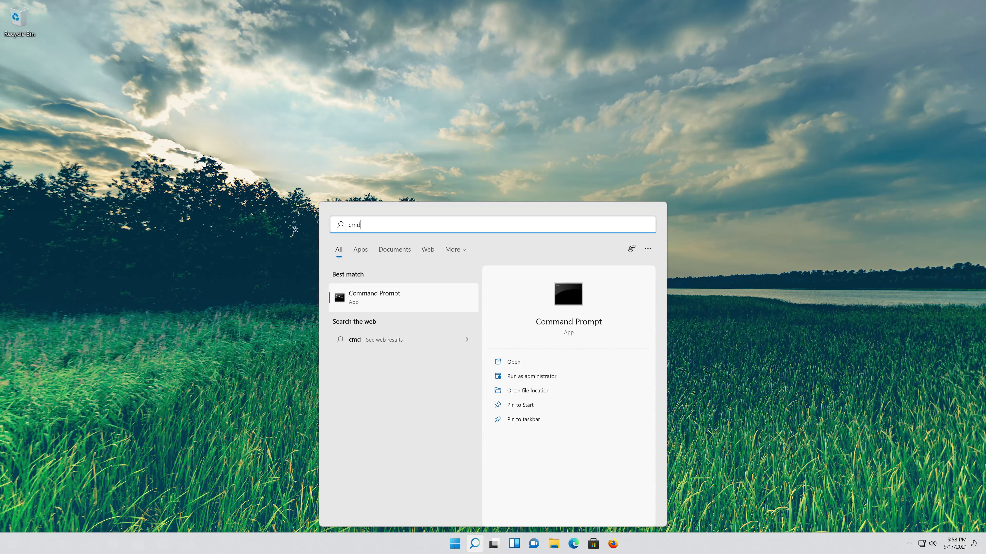
key("Return")
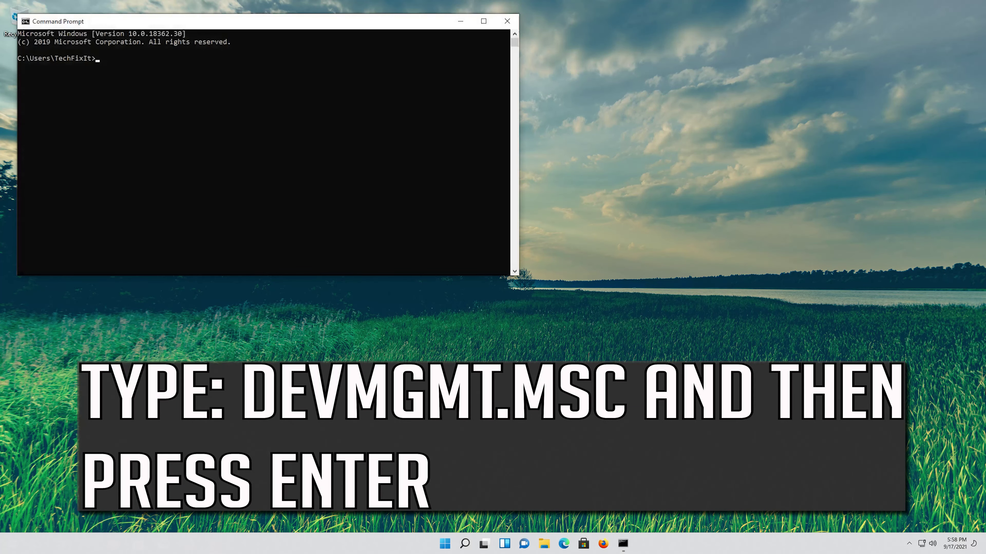
type("devmgmt.msc")
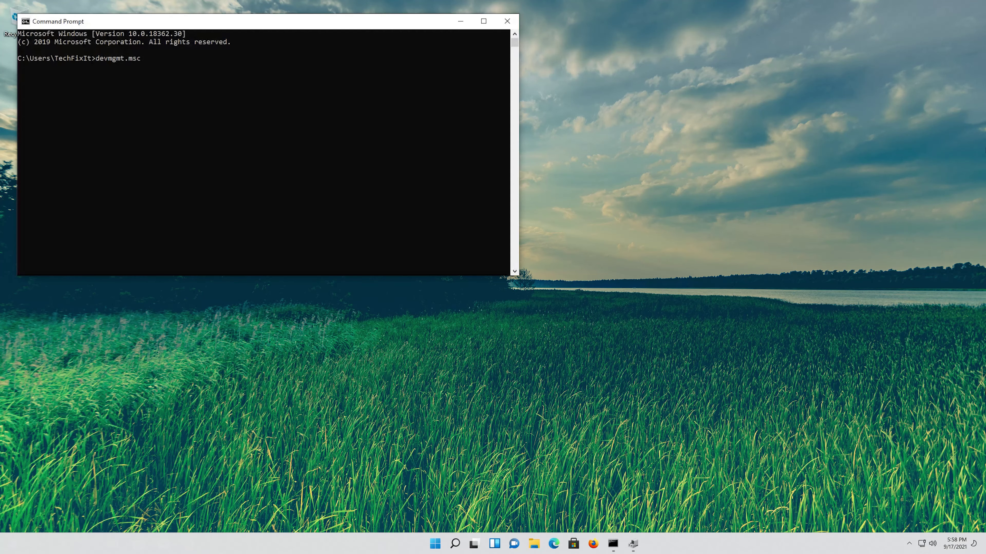
key("Return")
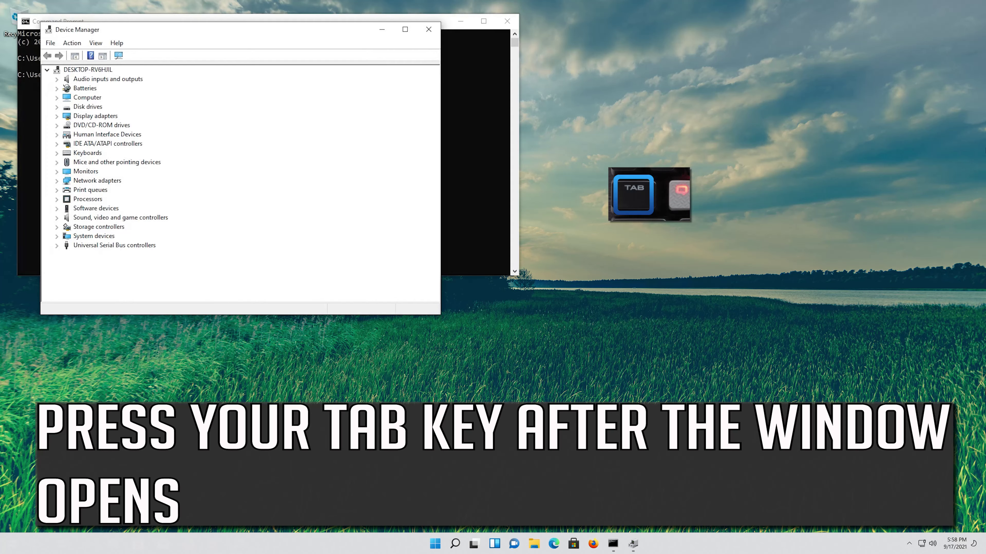
Expand Mice and other pointing devices and open the Microsoft PS/2 Mouse properties
key("Tab")
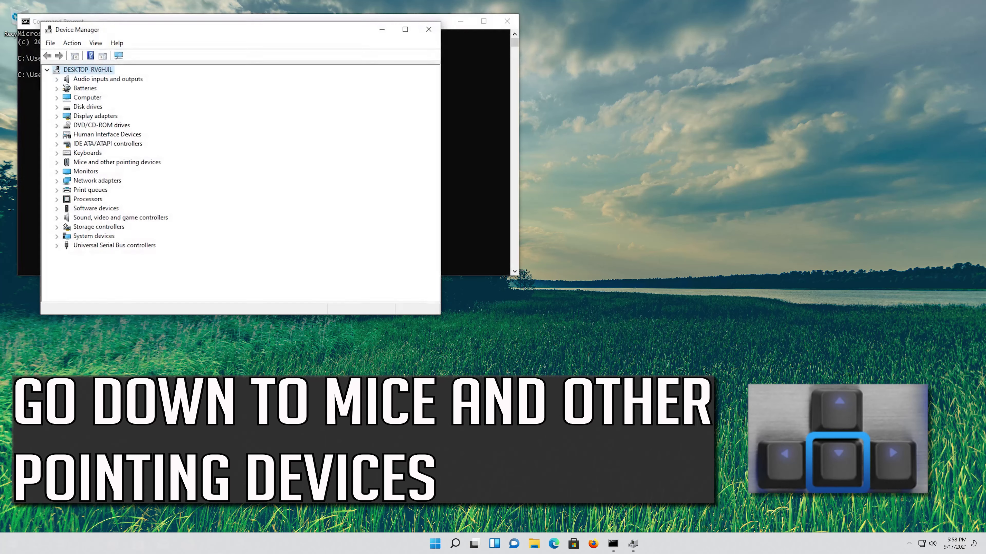
key("Down")
key("Down")
key("Down")
key("Down")
key("Down")
key("Down")
key("Down")
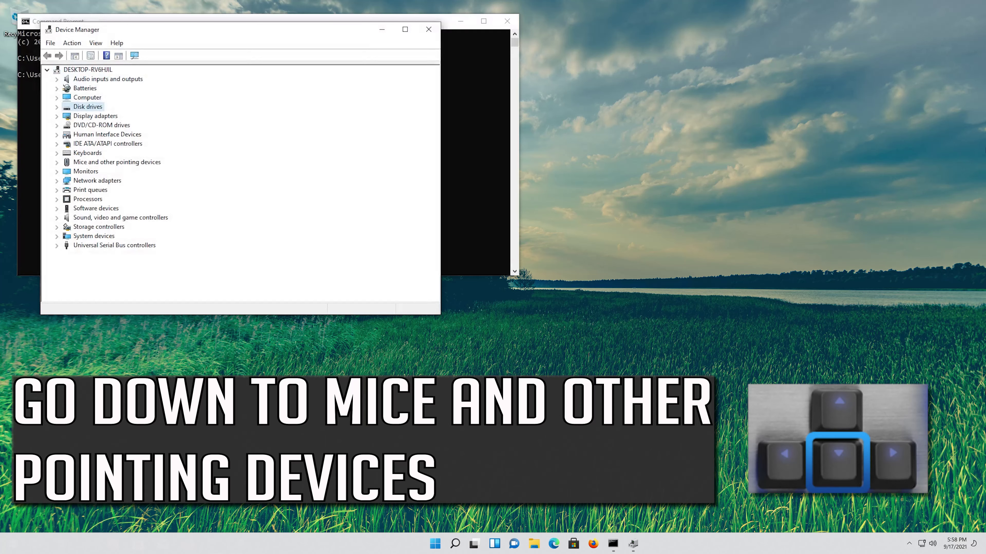
key("Down")
key("Down")
key("Down")
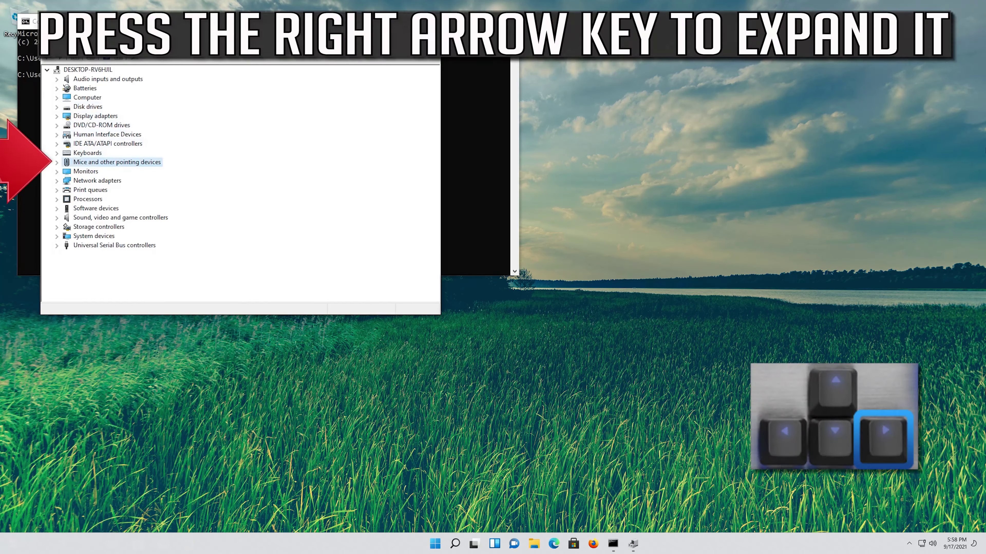
key("Right")
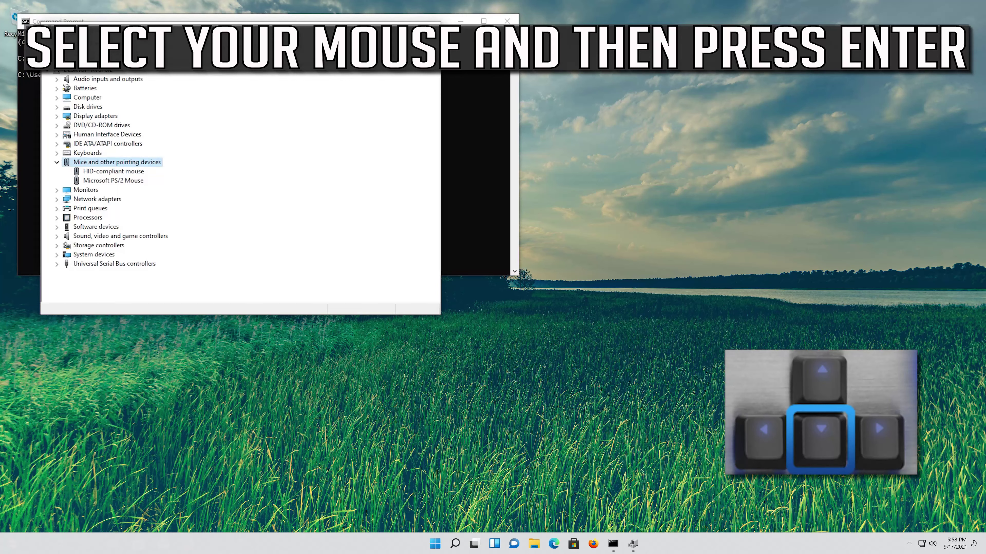
key("Down")
key("Down")
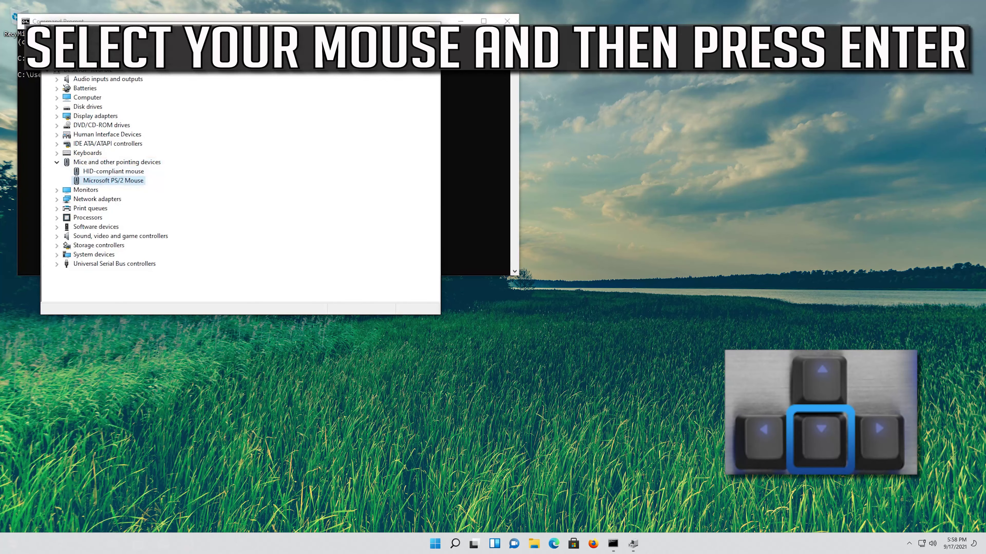
key("Return")
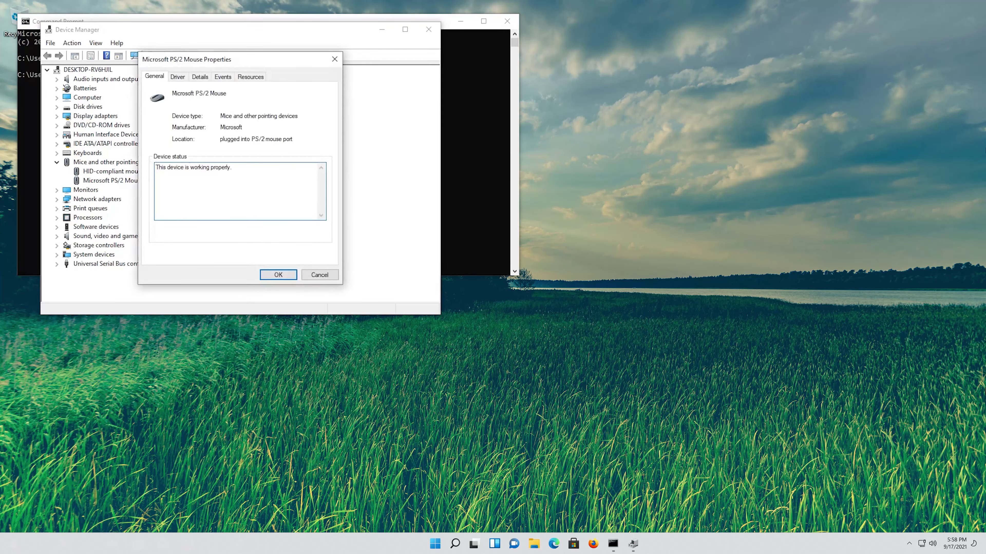
Switch to the mouse's Driver tab and start Update Driver
key("Tab")
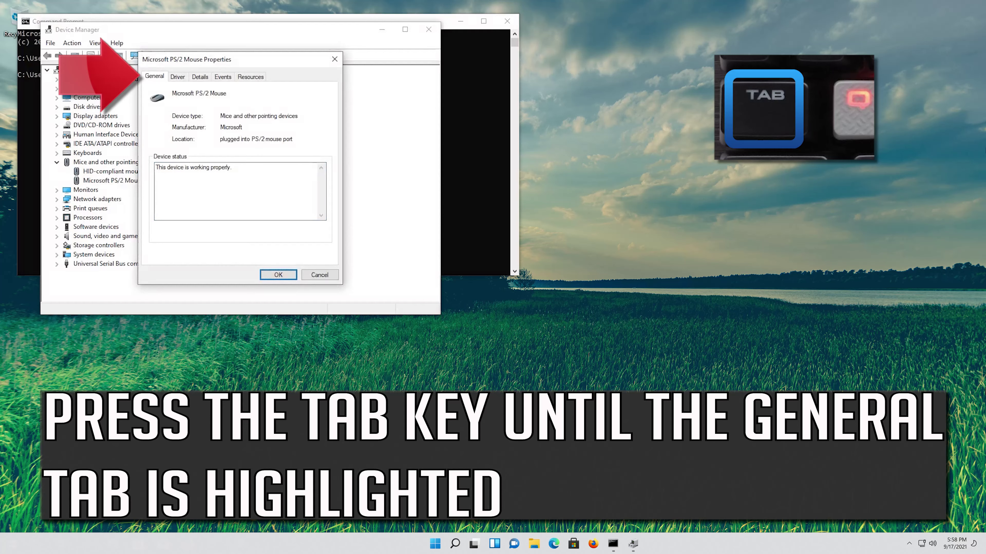
key("Tab")
key("Tab")
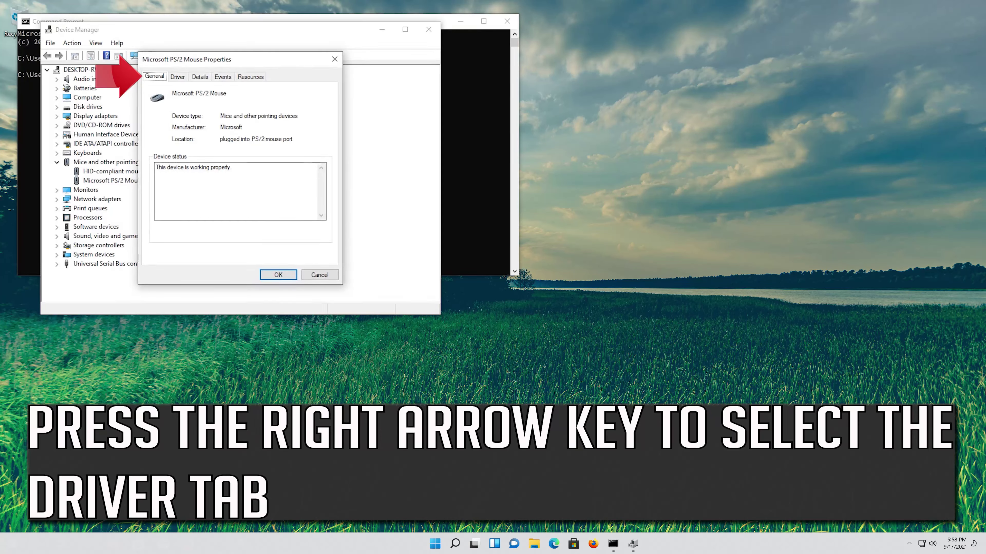
key("Right")
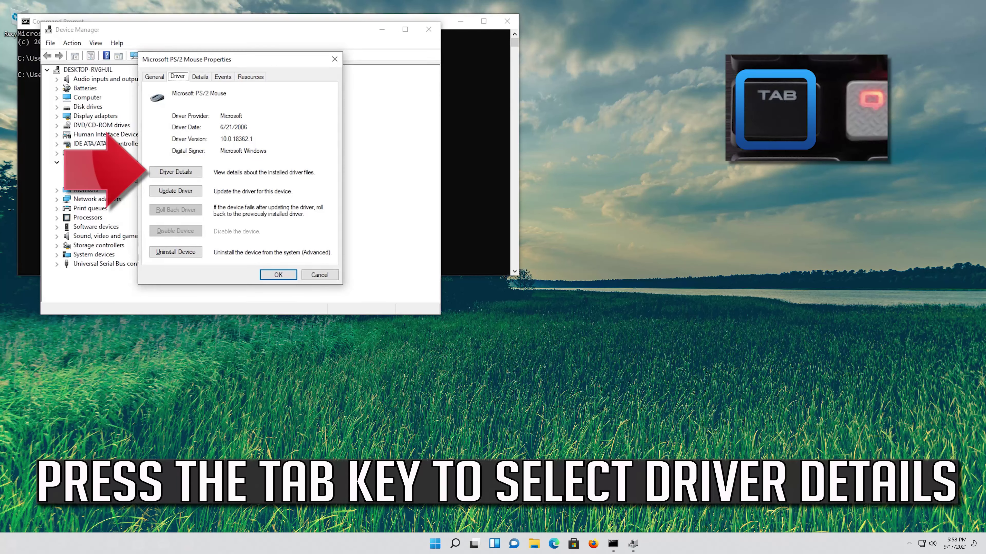
key("Tab")
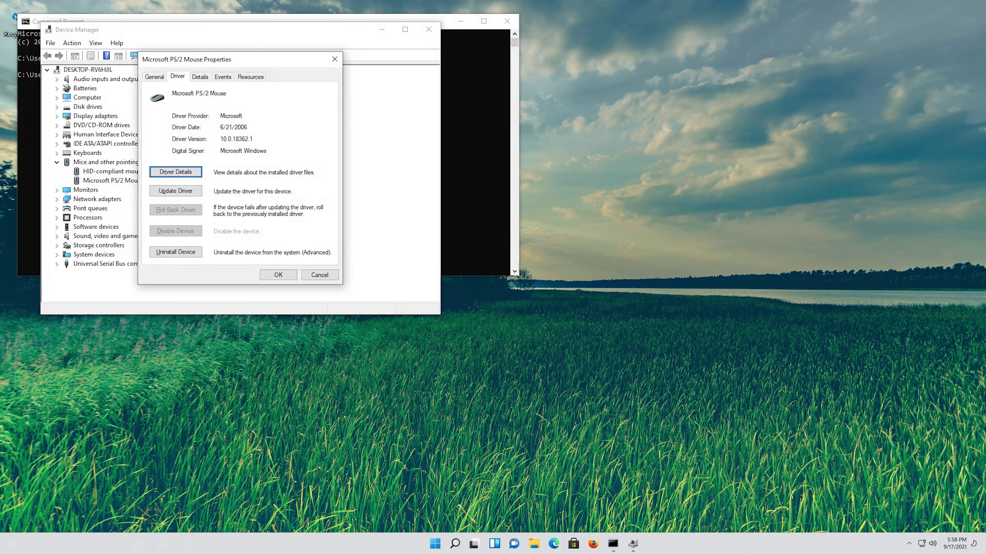
key("Down")
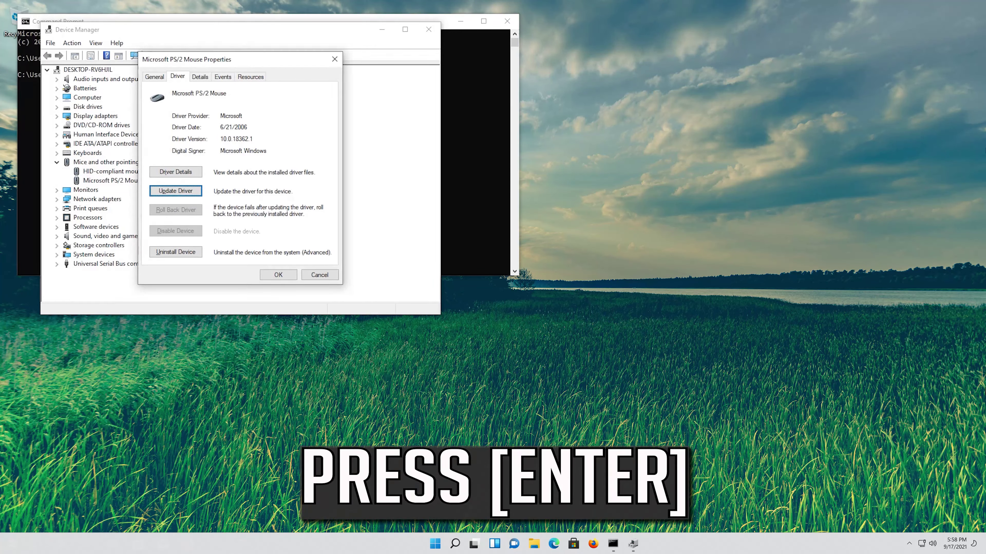
key("Return")
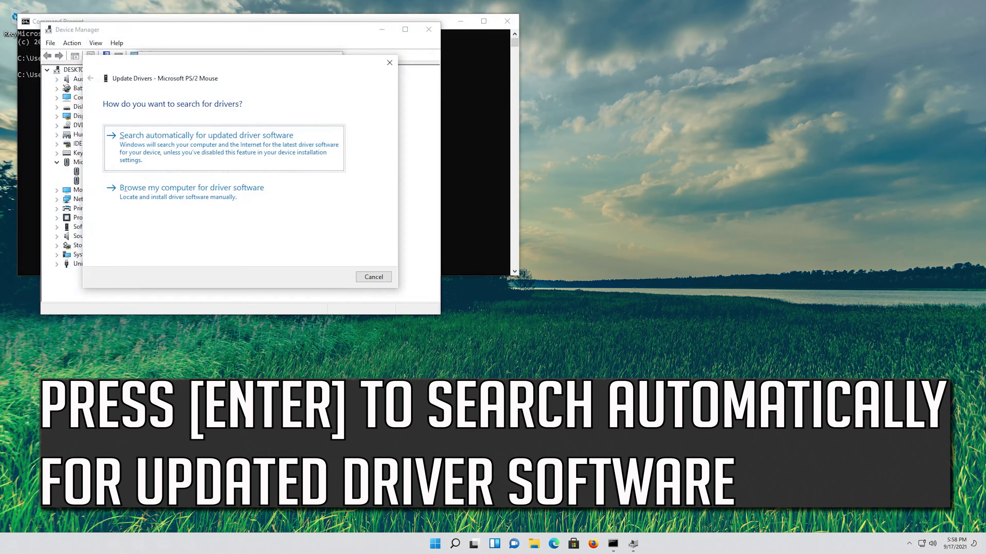
Try the automatic driver search, then choose to browse the computer for drivers instead
key("Return")
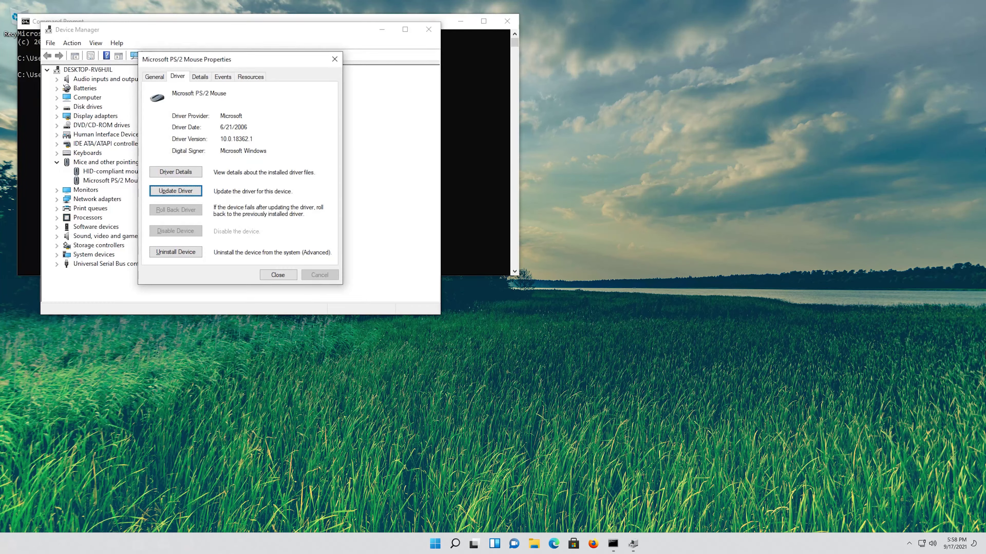
key("Return")
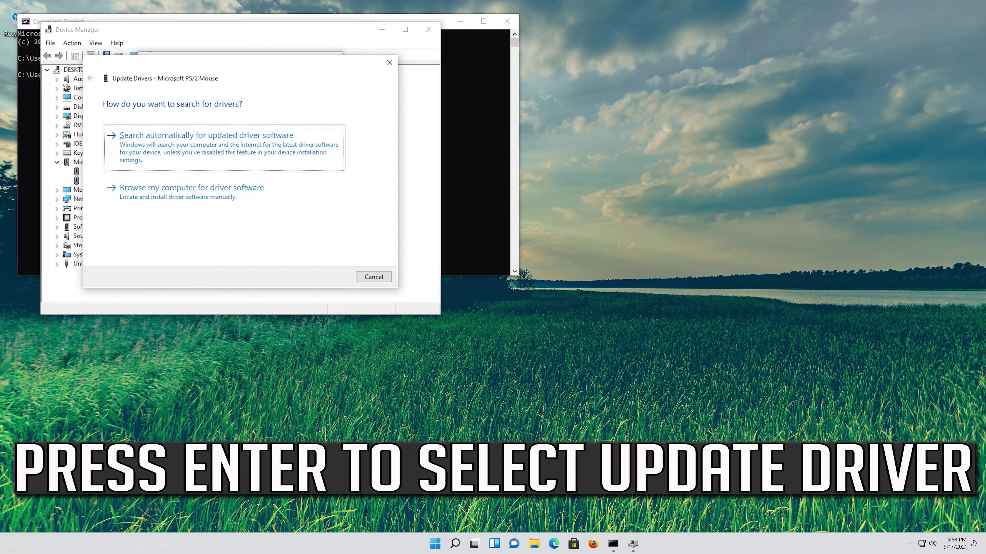
key("Tab")
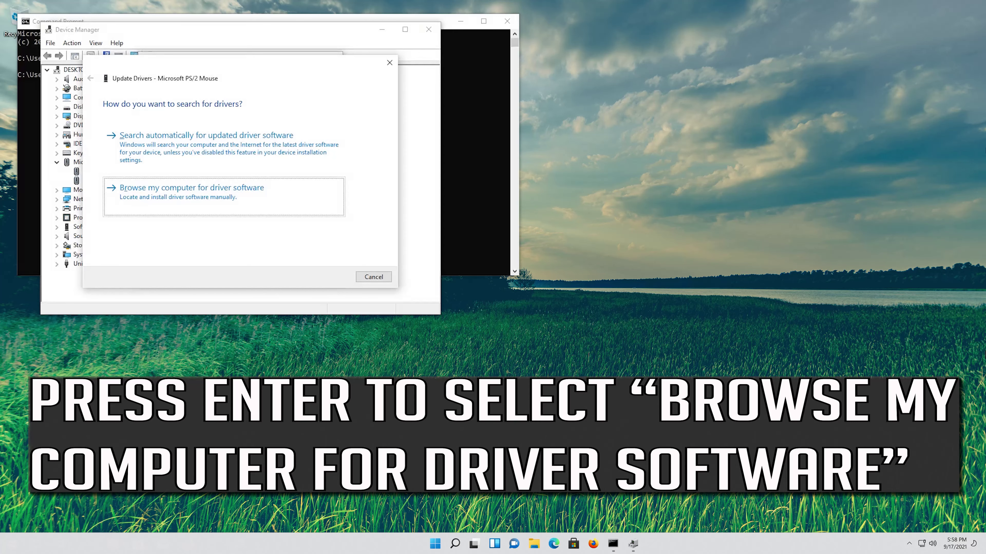
key("Return")
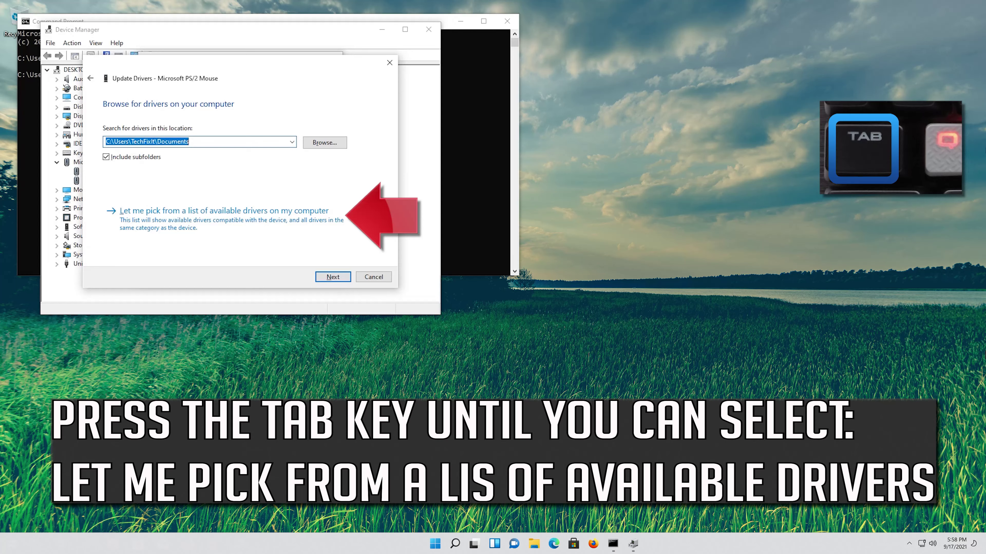
Pick Microsoft PS/2 Mouse from the list of available drivers and install it
key("Tab")
key("Tab")
key("Tab")
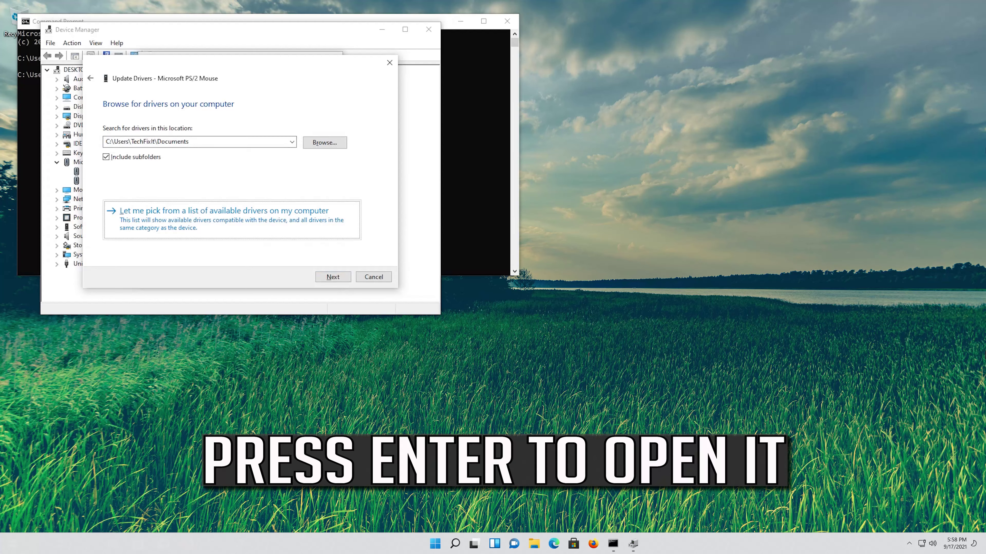
key("Return")
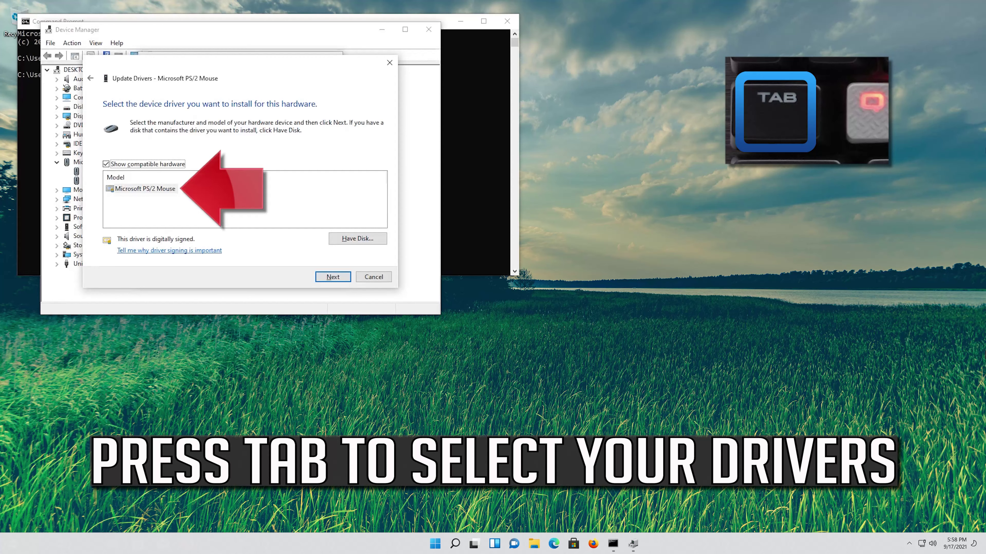
key("Tab")
key("Tab")
key("Tab")
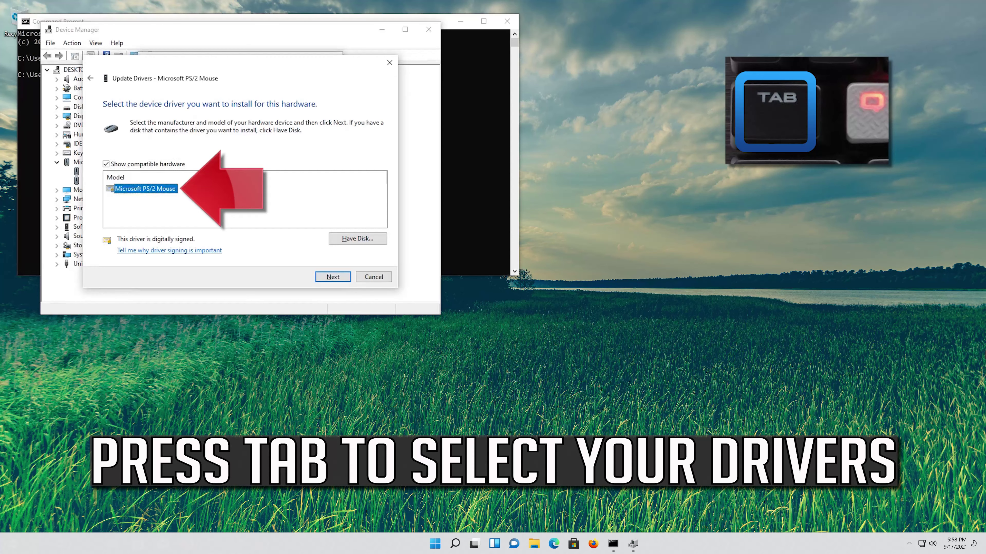
key("Tab")
key("Tab")
key("Tab")
key("Tab")
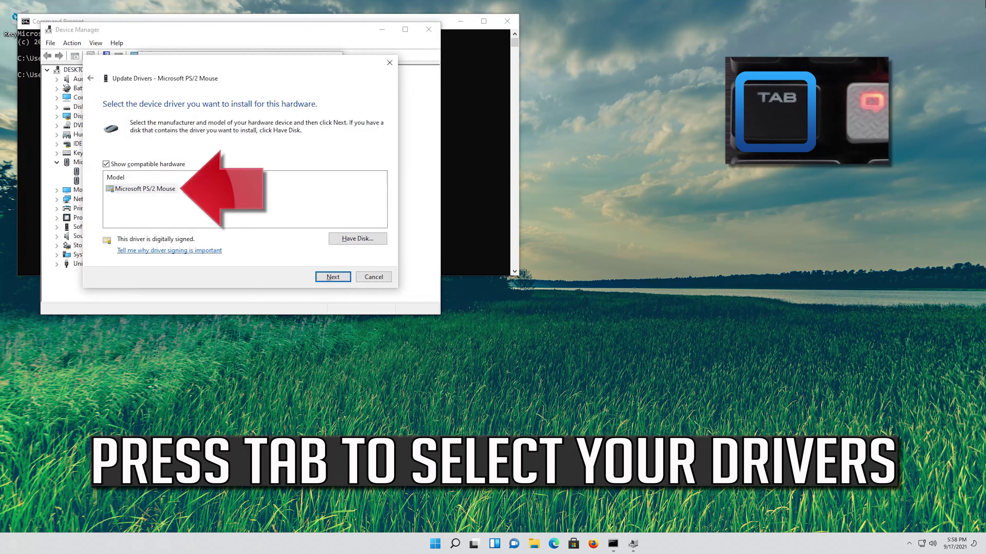
key("Tab")
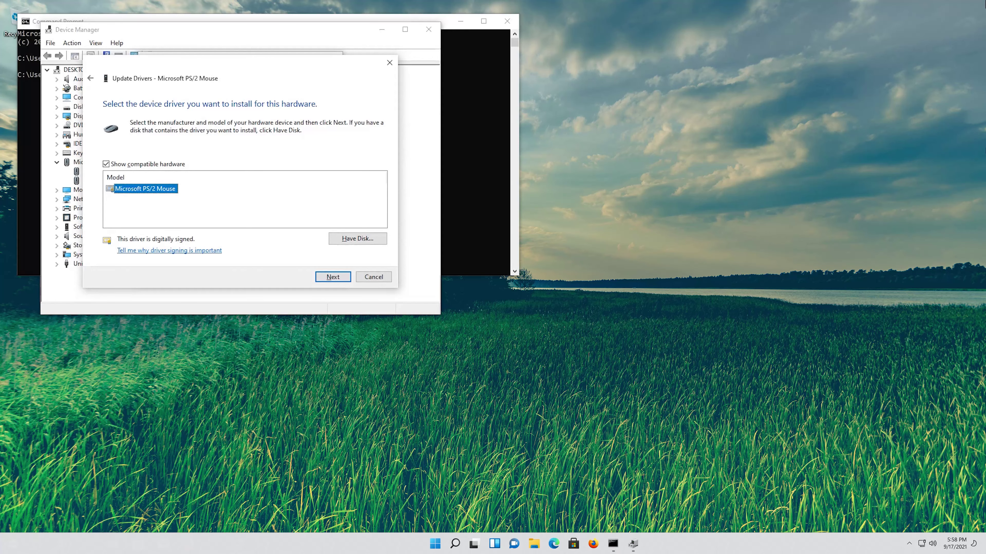
key("Return")
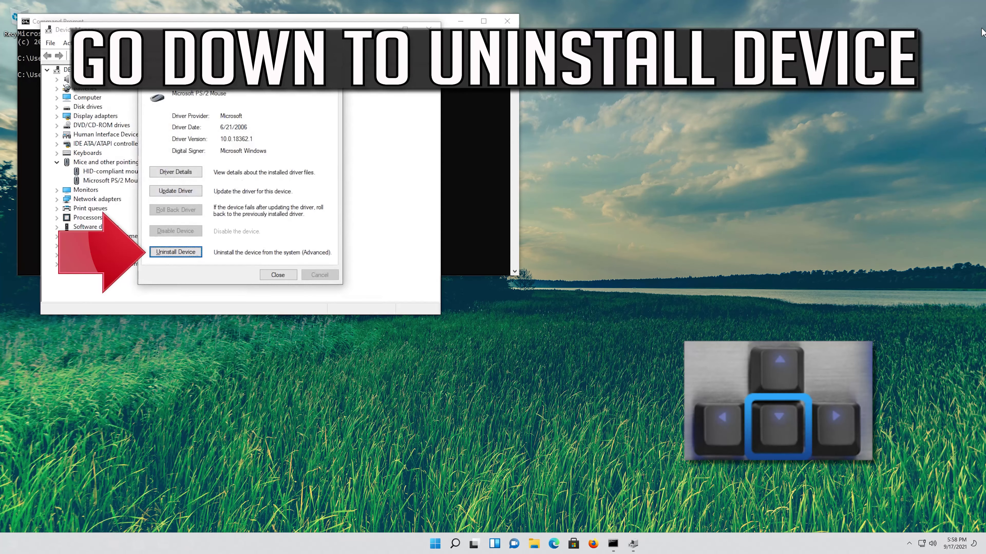
Uninstall the Microsoft PS/2 Mouse from its Driver tab and accept the prompt to restart now
key("Down")
key("Down")
key("Down")
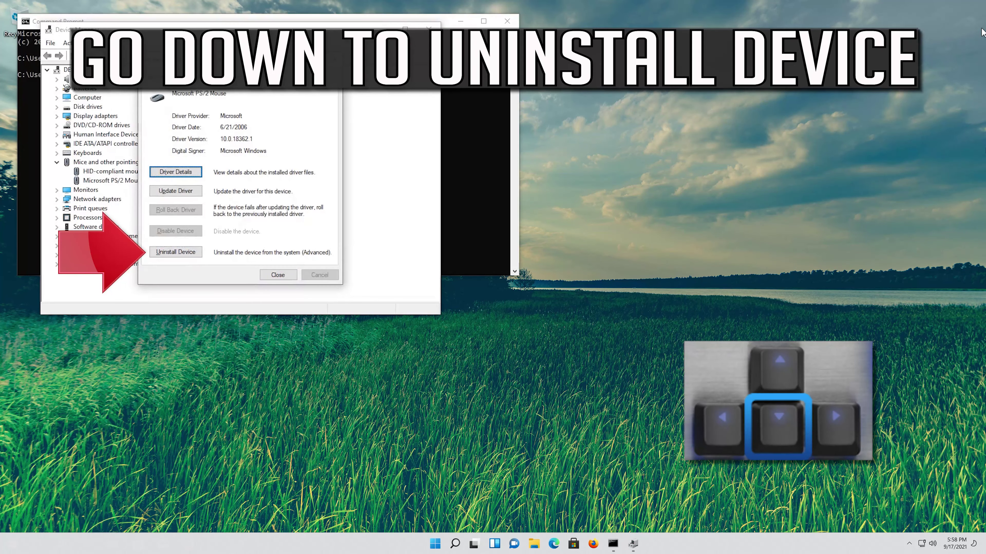
key("Down")
key("Down")
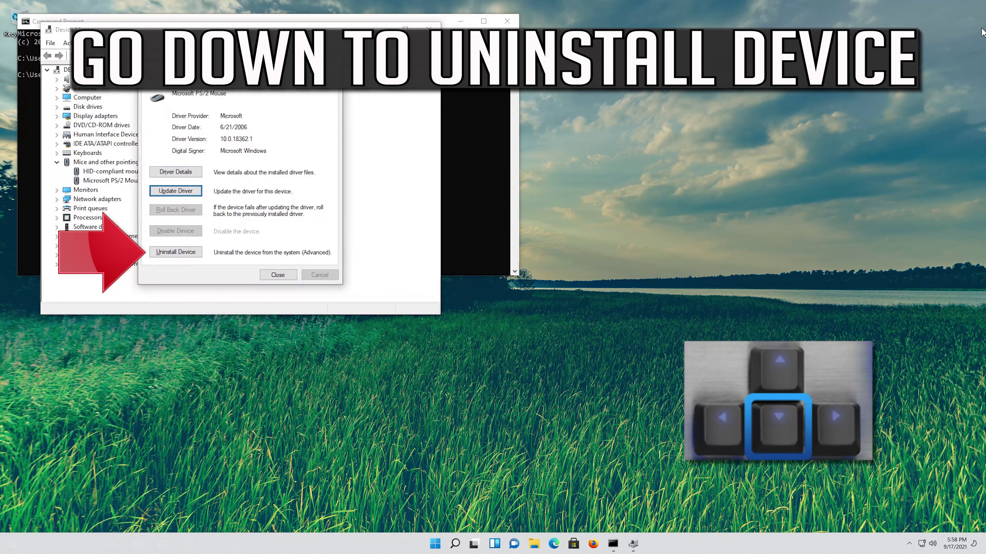
key("Return")
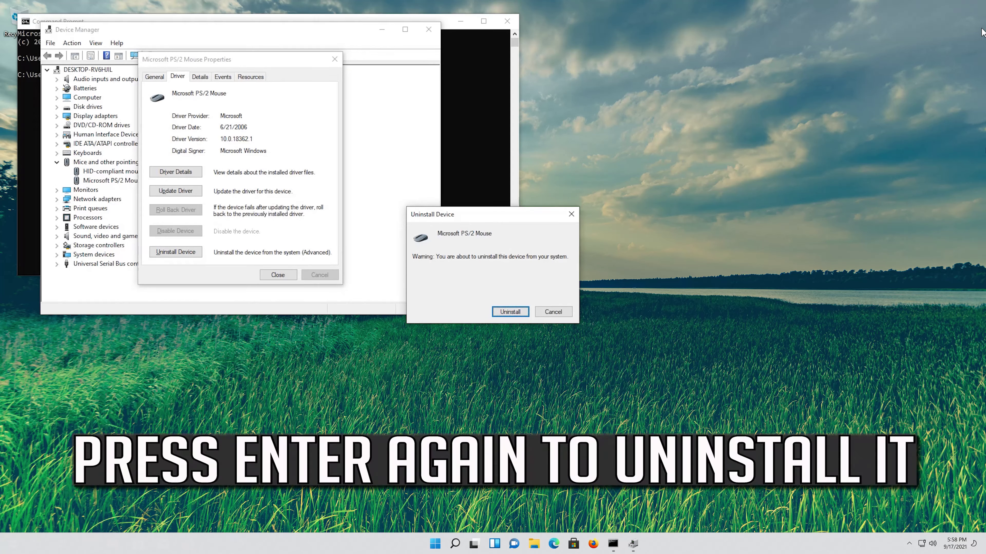
key("Return")
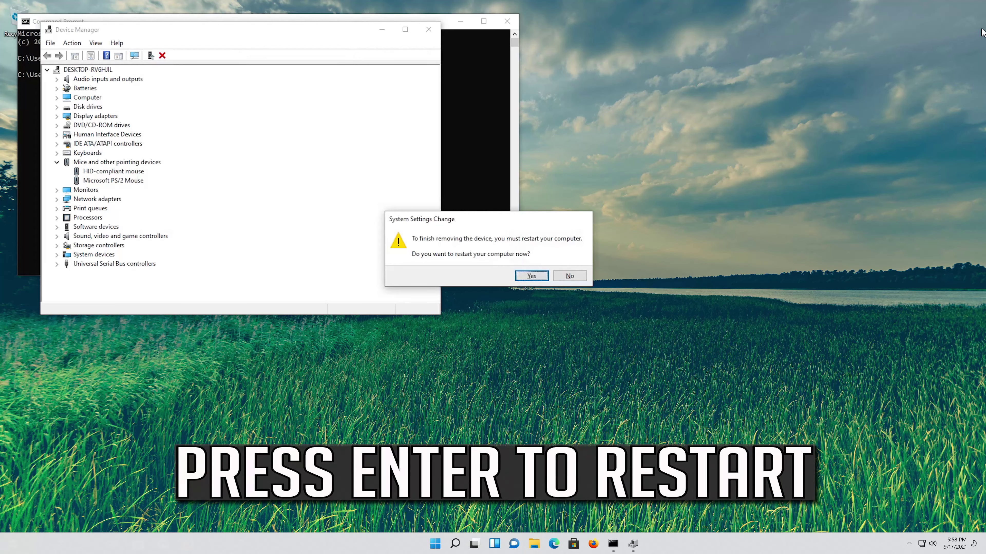
key("Return")
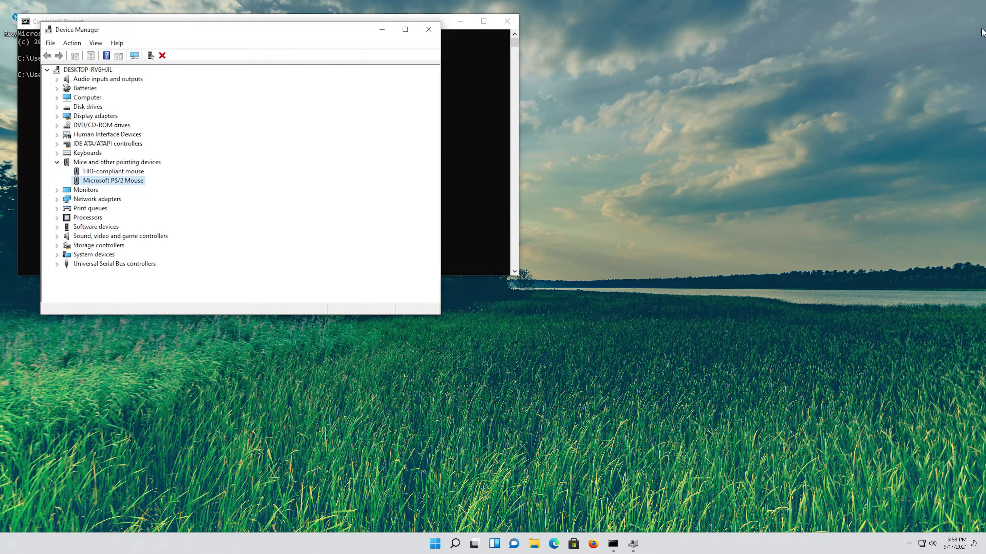